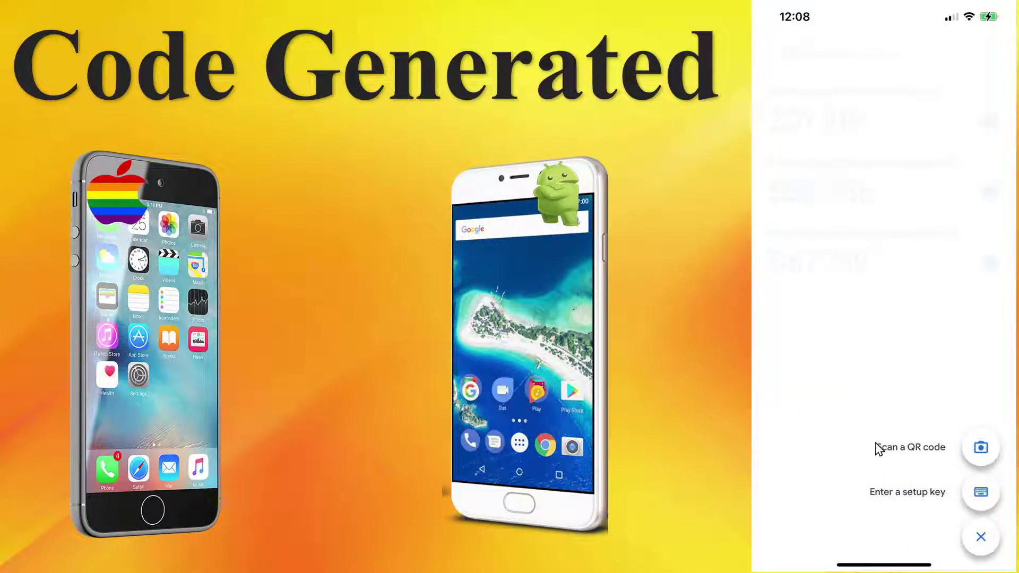
# Step: Open the authenticator's QR code scanner from the intro slide's phone screen
pyautogui.click(981, 450)
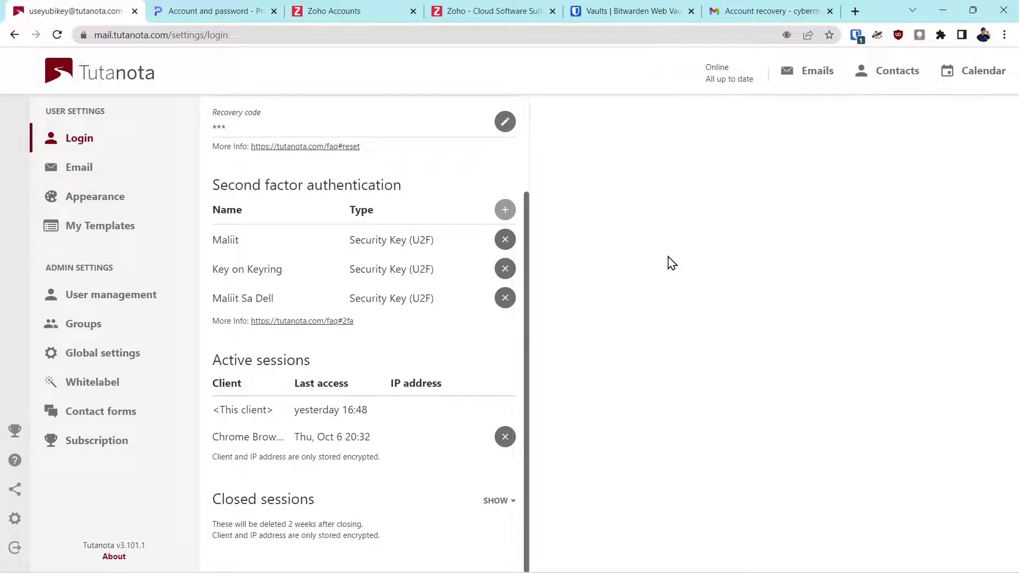
# Step: Add a new Tutanota second factor with type Authenticator (TOTP)
pyautogui.click(504, 210)
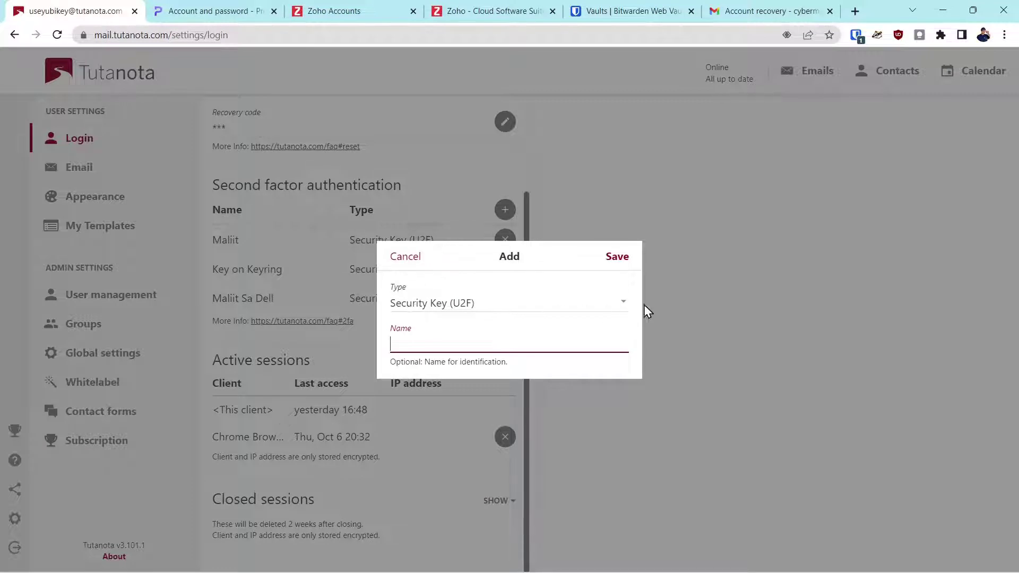
pyautogui.click(622, 311)
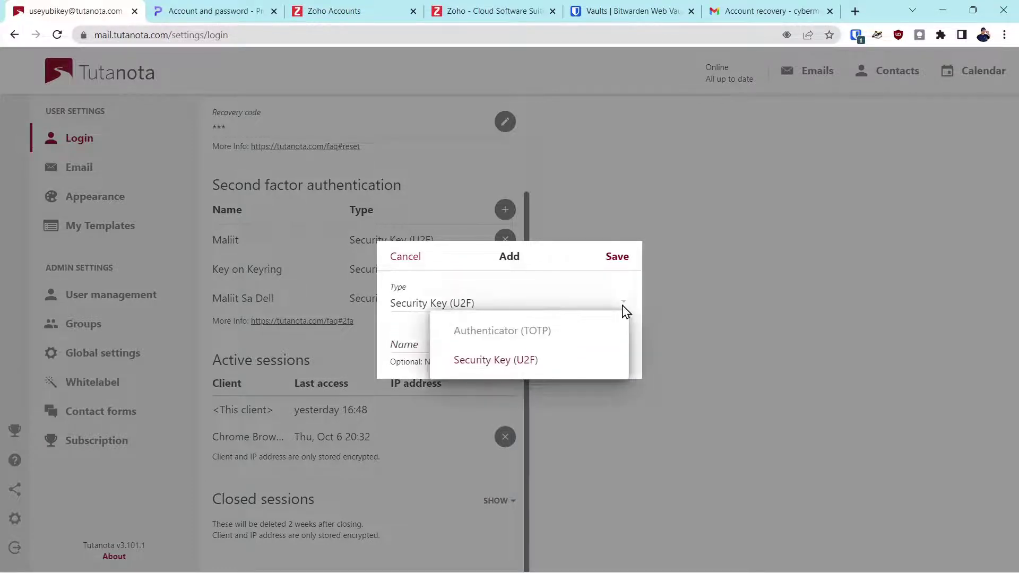
pyautogui.click(511, 334)
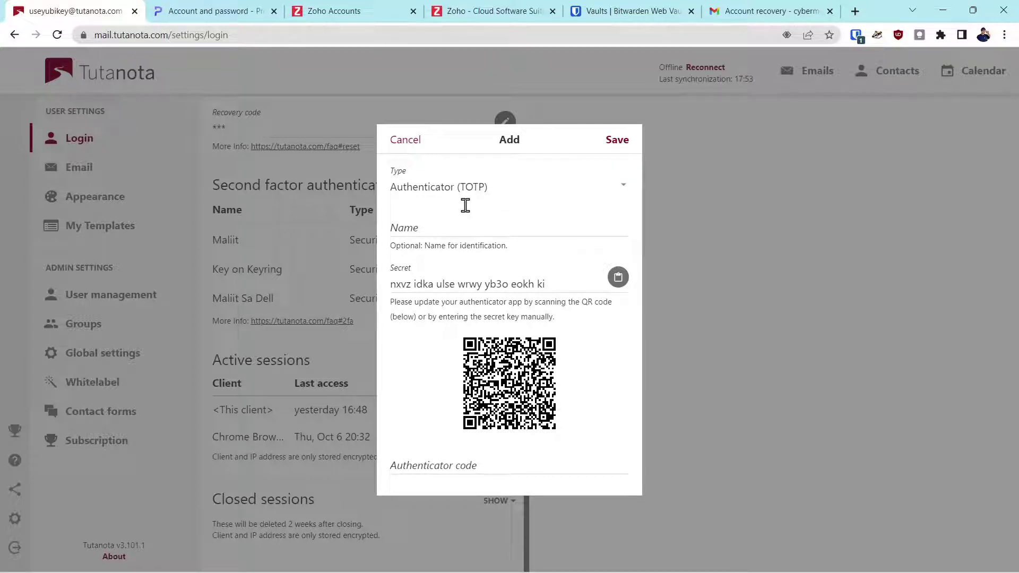
# Step: Snip the Tutanota authenticator setup dialog and paste the screenshot into the Word document
pyautogui.press('super+shift+s')
pyautogui.moveTo(379, 127); pyautogui.dragTo(642, 497)
pyautogui.hotkey('alt', 'Tab')
pyautogui.scroll(-3, 249, 271)
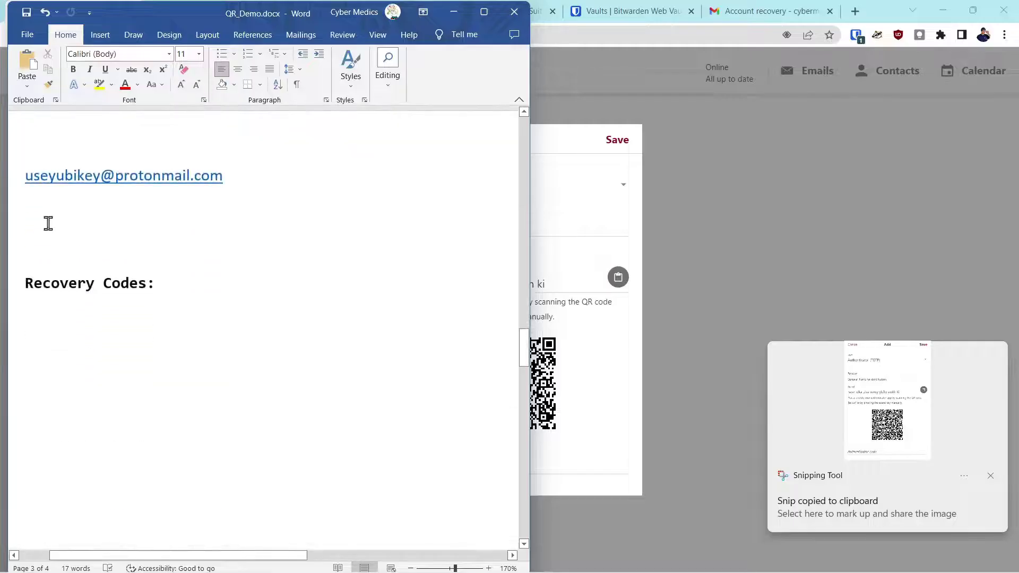
pyautogui.scroll(-5, 62, 223)
pyautogui.scroll(6, 62, 223)
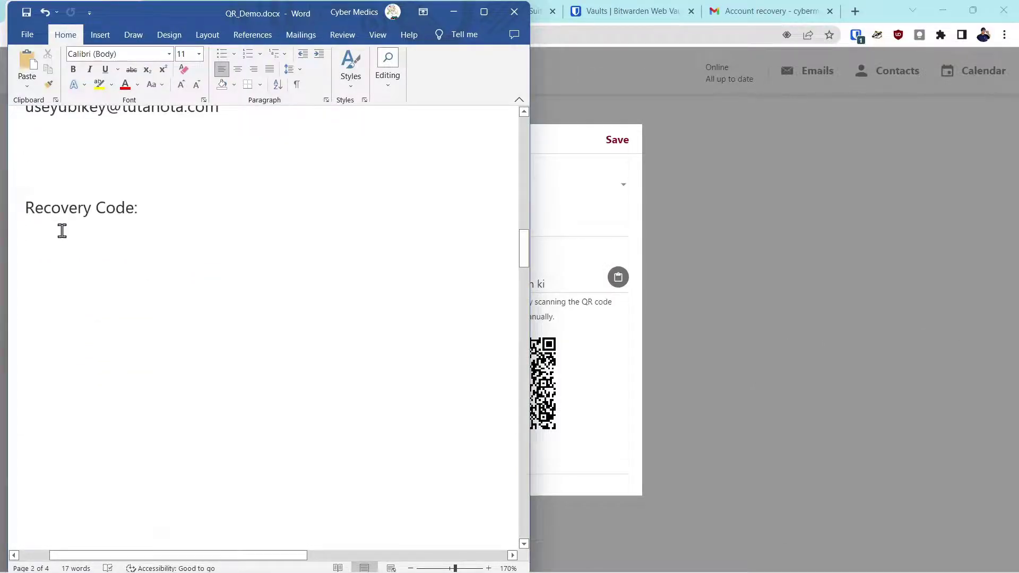
pyautogui.hotkey('ctrl', 'v')
# Step: Copy the TOTP secret and paste it below the Tutanota email address in Word
pyautogui.click(608, 440)
pyautogui.moveTo(392, 284); pyautogui.dragTo(557, 278)
pyautogui.rightClick(499, 284)
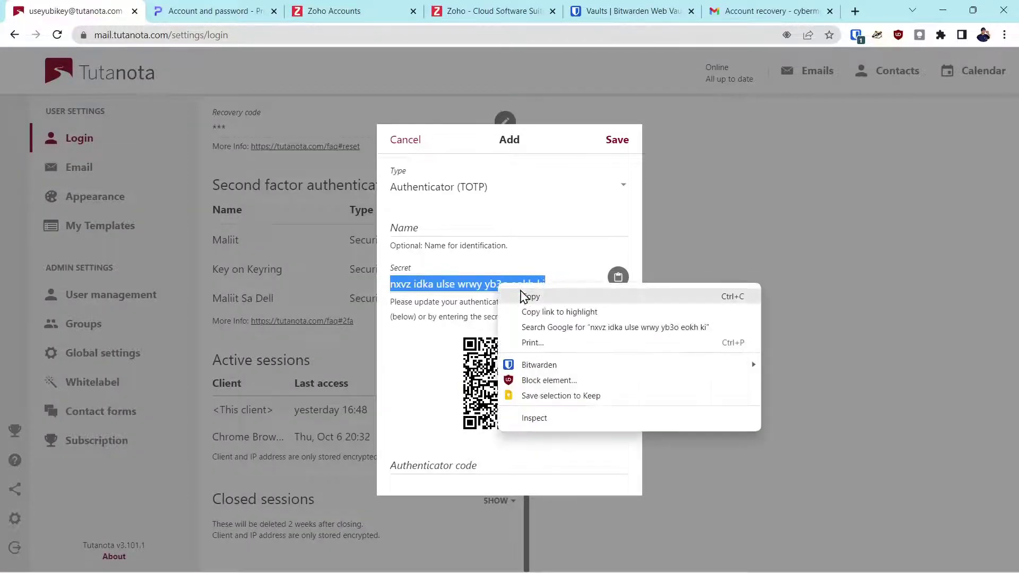
pyautogui.click(530, 296)
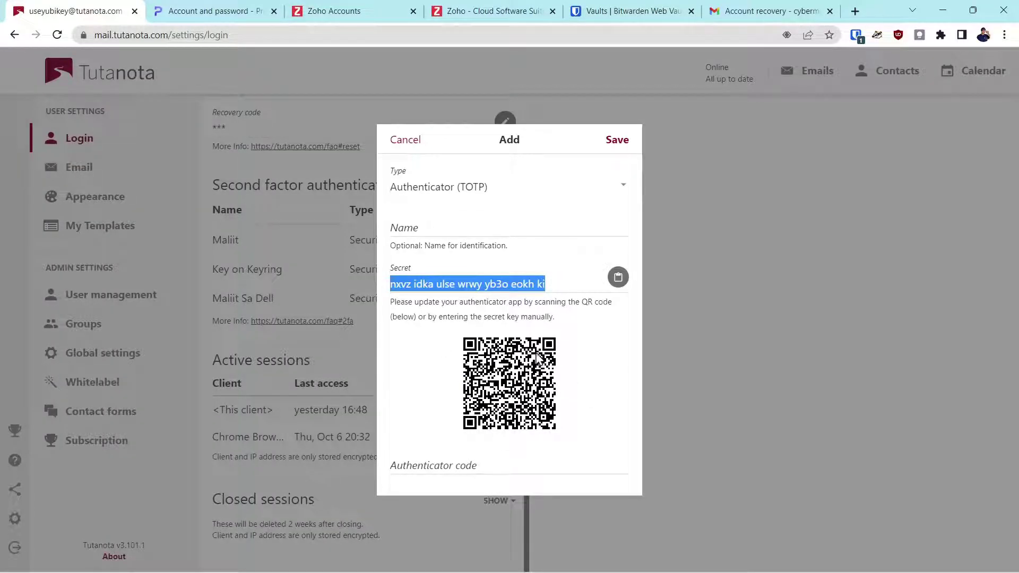
pyautogui.hotkey('alt', 'Tab')
pyautogui.hotkey('ctrl', 'v')
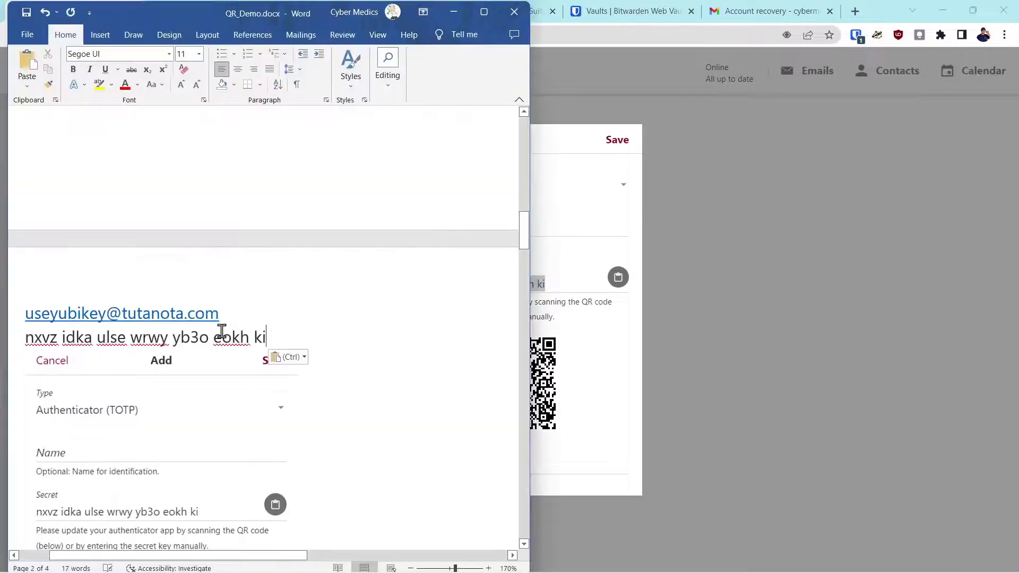
pyautogui.scroll(-2, 244, 353)
pyautogui.hotkey('alt', 'Tab')
pyautogui.click(196, 12)
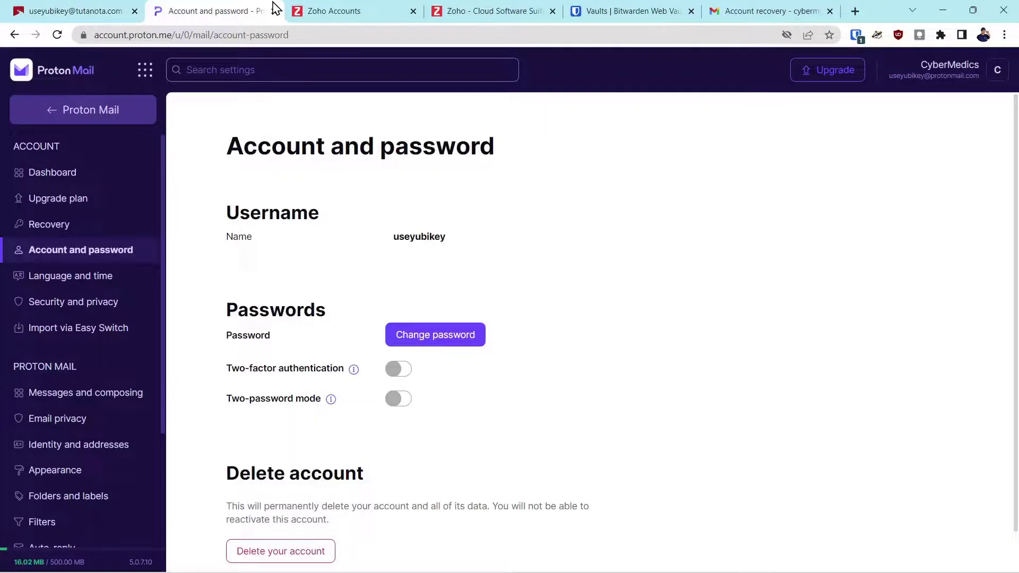
# Step: Turn on Proton Mail two-factor authentication and paste its QR code screenshot into Word
pyautogui.click(397, 368)
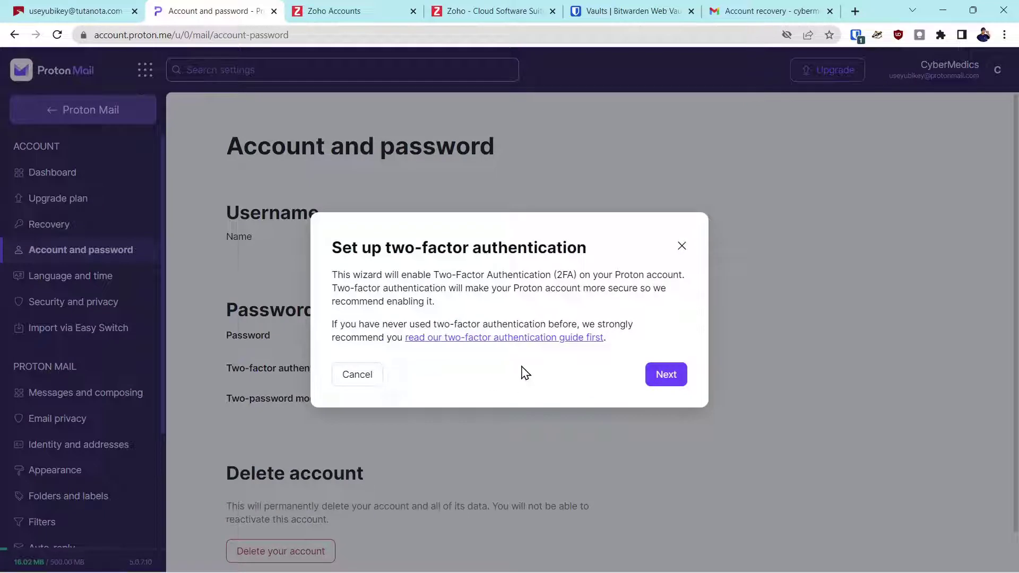
pyautogui.click(664, 378)
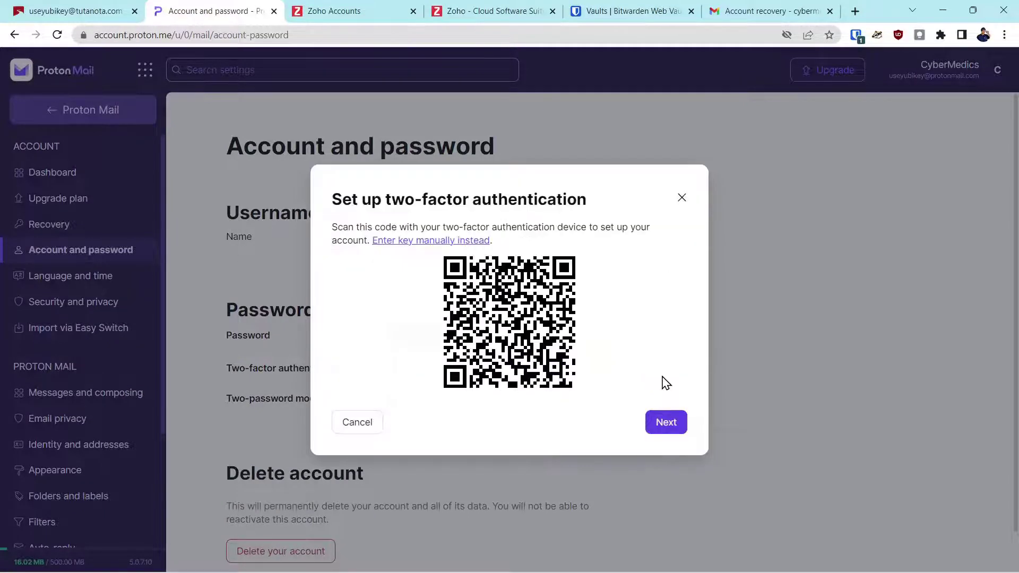
pyautogui.press('super+shift+s')
pyautogui.moveTo(312, 166); pyautogui.dragTo(704, 455)
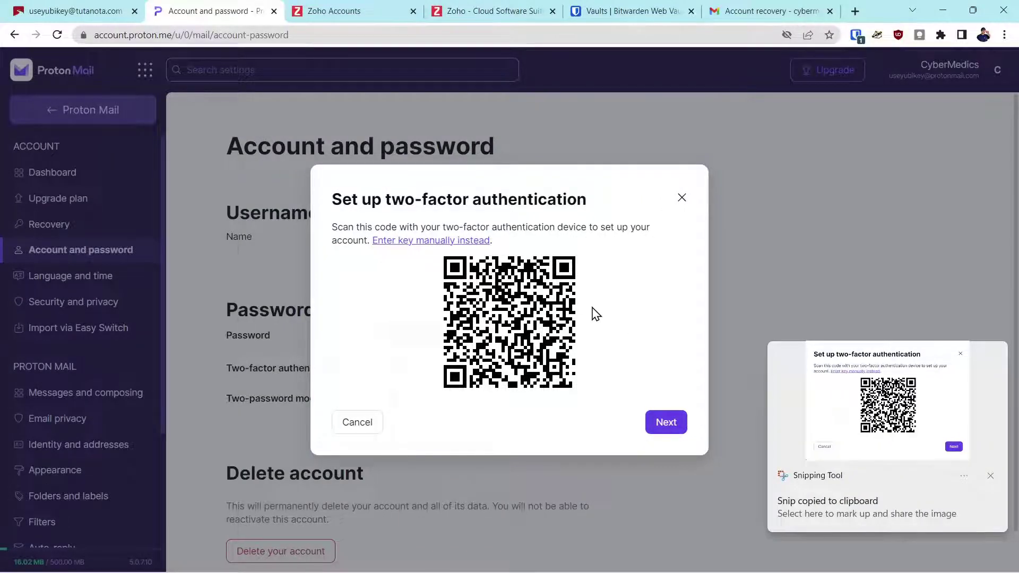
pyautogui.hotkey('alt', 'Tab')
pyautogui.hotkey('ctrl', 'v')
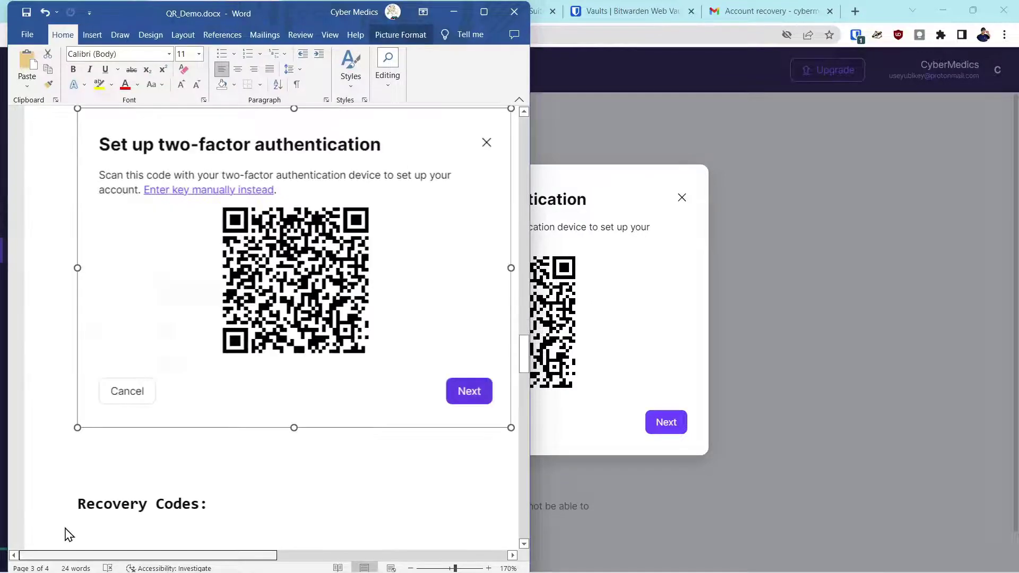
# Step: Reveal Proton Mail's manual entry key and paste it into the Word document
pyautogui.hotkey('alt', 'Tab')
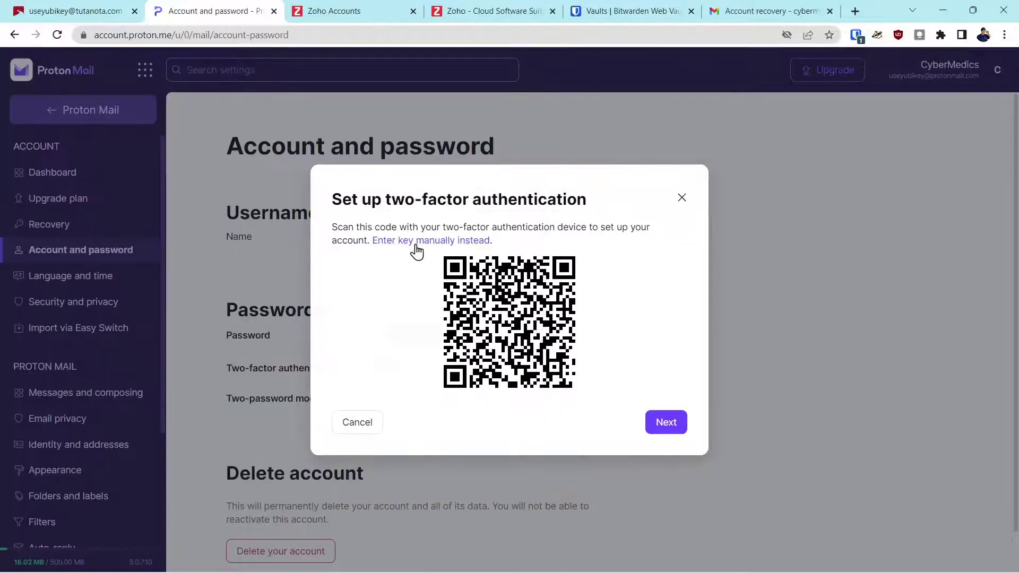
pyautogui.click(400, 244)
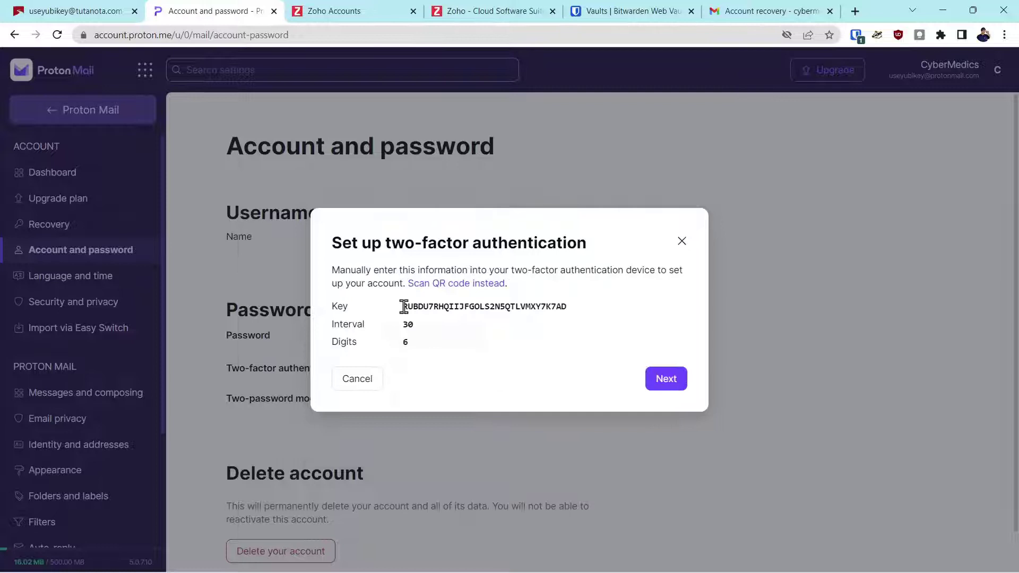
pyautogui.moveTo(403, 308); pyautogui.dragTo(584, 318)
pyautogui.rightClick(524, 309)
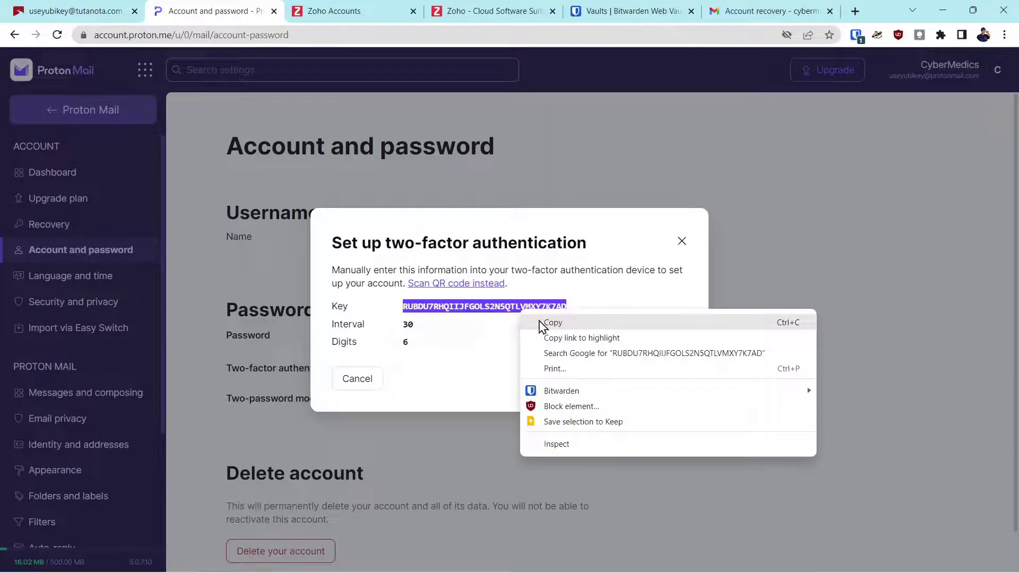
pyautogui.click(538, 321)
pyautogui.hotkey('alt', 'Tab')
pyautogui.hotkey('ctrl', 'v')
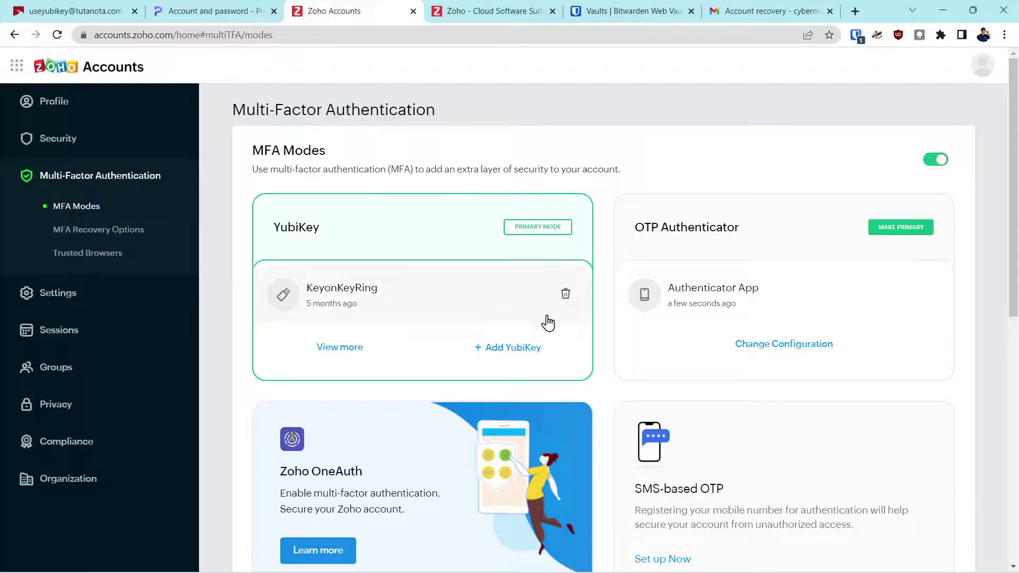
# Step: Open Zoho's OTP Authenticator setup and paste a screenshot of its dialog into Word
pyautogui.click(801, 349)
pyautogui.press('super+shift+s')
pyautogui.moveTo(344, 152); pyautogui.dragTo(670, 396)
pyautogui.hotkey('alt', 'Tab')
pyautogui.hotkey('ctrl', 'v')
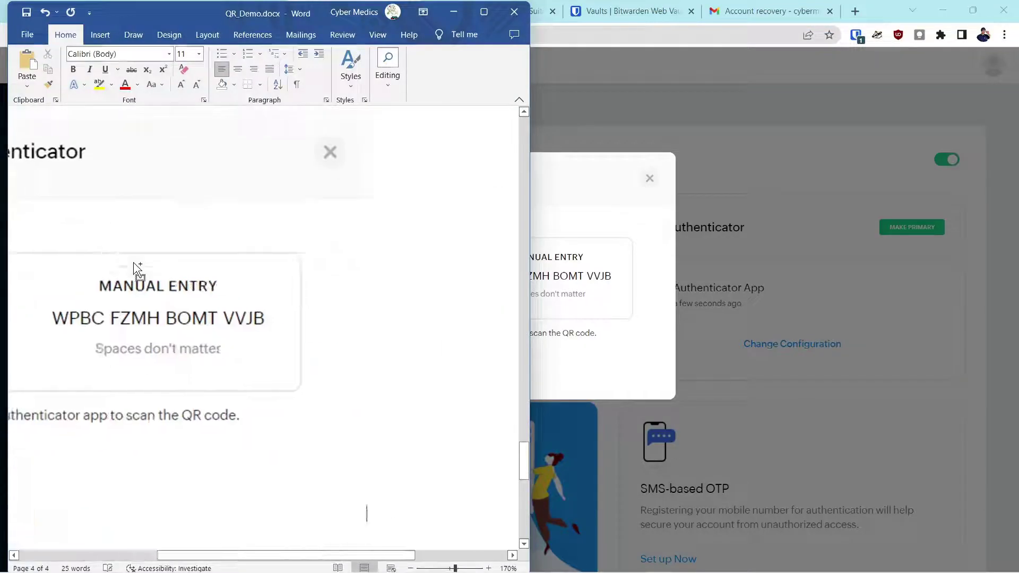
# Step: Copy Zoho's Manual Entry key and paste it under the Zoho email address in Word
pyautogui.moveTo(486, 275); pyautogui.dragTo(615, 282)
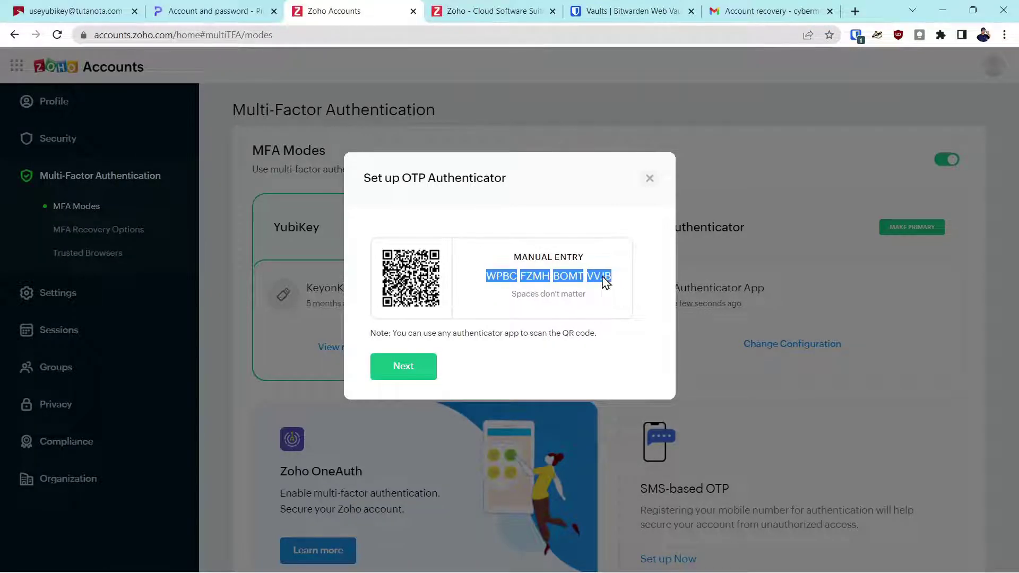
pyautogui.rightClick(606, 282)
pyautogui.click(628, 290)
pyautogui.hotkey('alt', 'Tab')
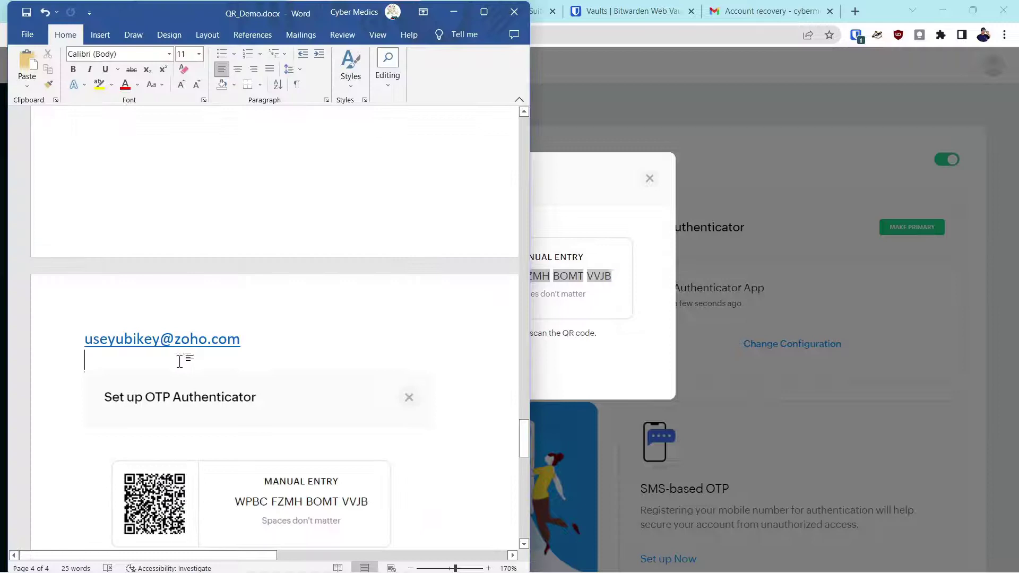
pyautogui.hotkey('ctrl', 'v')
pyautogui.hotkey('alt', 'Tab')
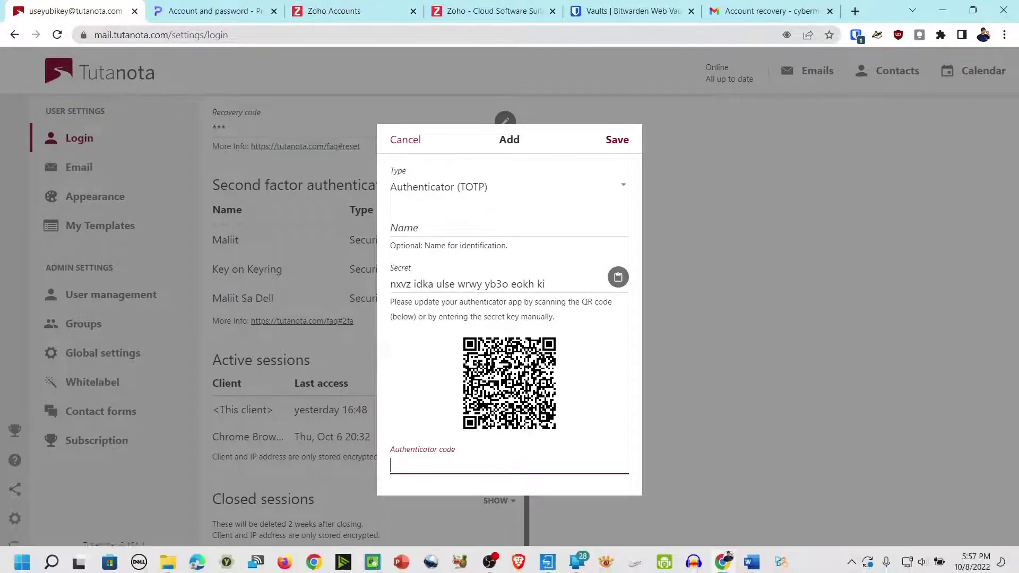
pyautogui.click(726, 433)
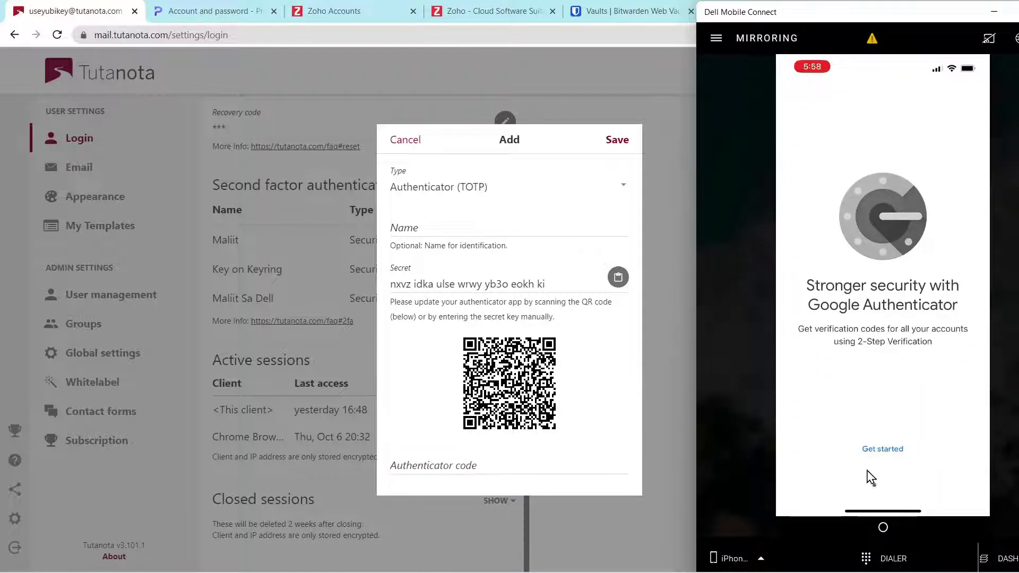
# Step: Scan Tutanota's QR code in Google Authenticator and submit the generated 6-digit code
pyautogui.click(869, 472)
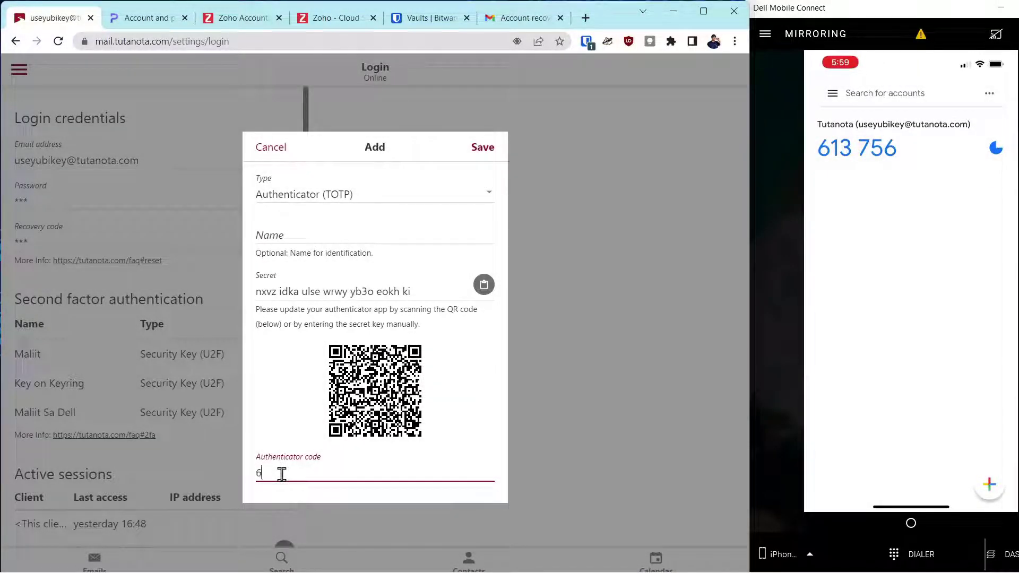
pyautogui.press('Return')
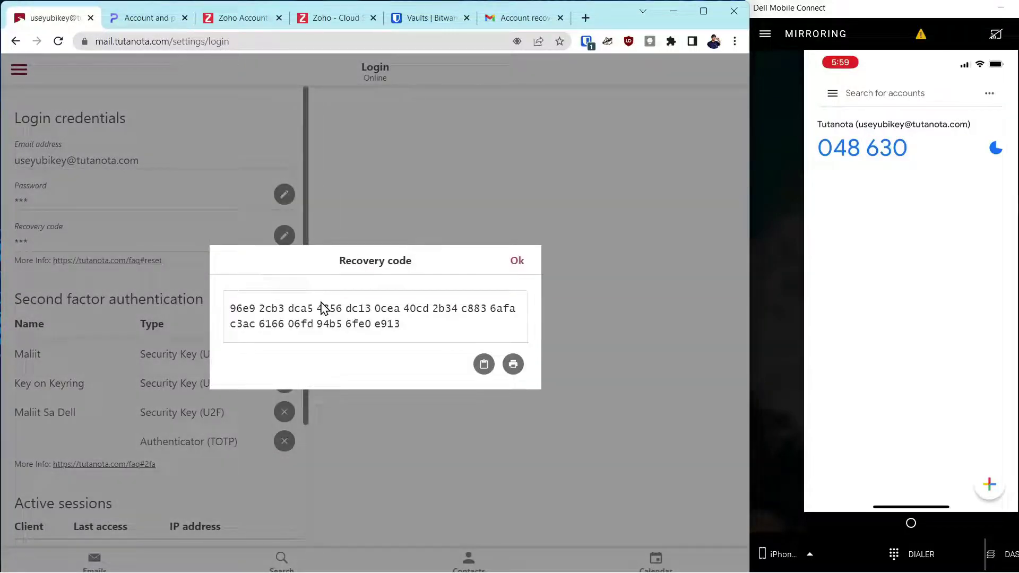
# Step: Paste Tutanota's recovery code under Recovery Code: in Word and close the recovery dialog
pyautogui.moveTo(229, 308); pyautogui.dragTo(559, 349)
pyautogui.hotkey('alt', 'Tab')
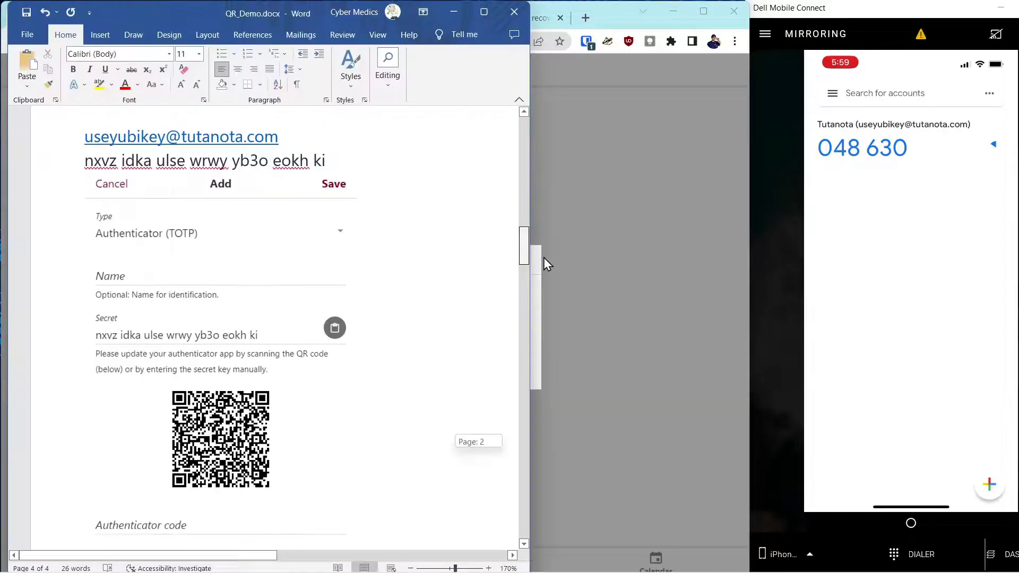
pyautogui.scroll(-3, 545, 264)
pyautogui.click(100, 484)
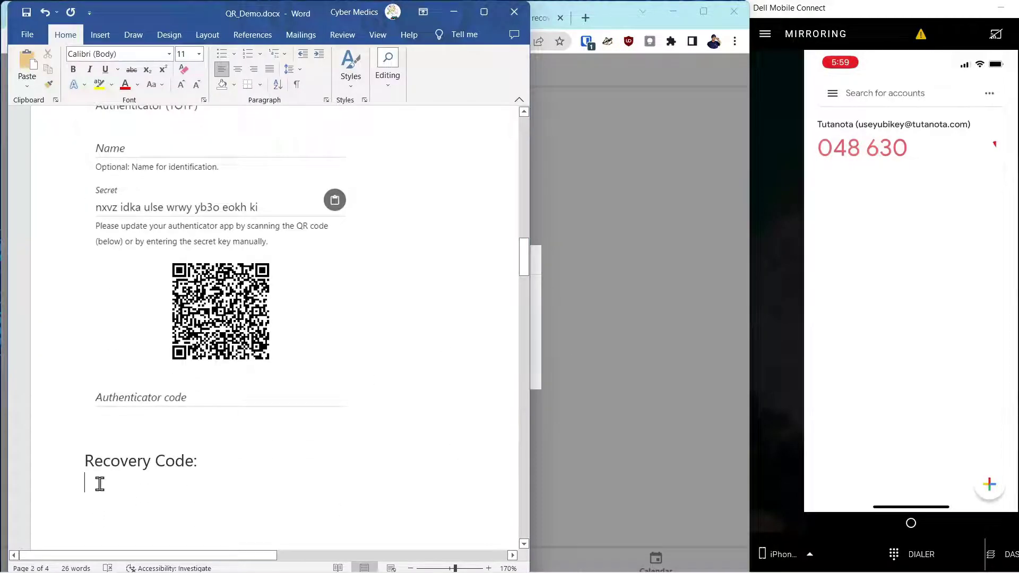
pyautogui.hotkey('ctrl', 'v')
pyautogui.scroll(-5, 318, 372)
pyautogui.click(683, 376)
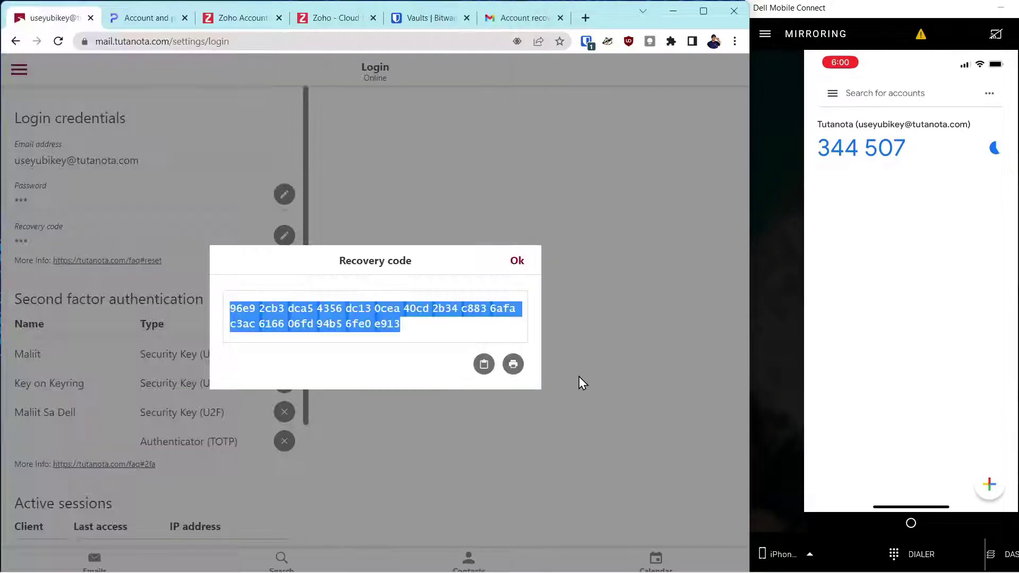
pyautogui.click(519, 264)
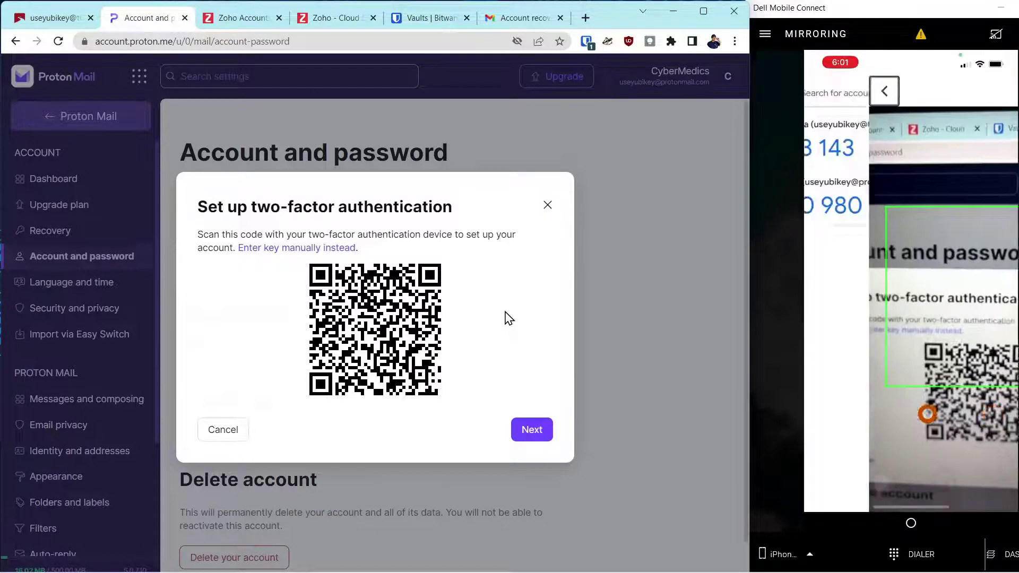
# Step: Submit the current Proton code from Google Authenticator to enable two-factor authentication
pyautogui.press('Return')
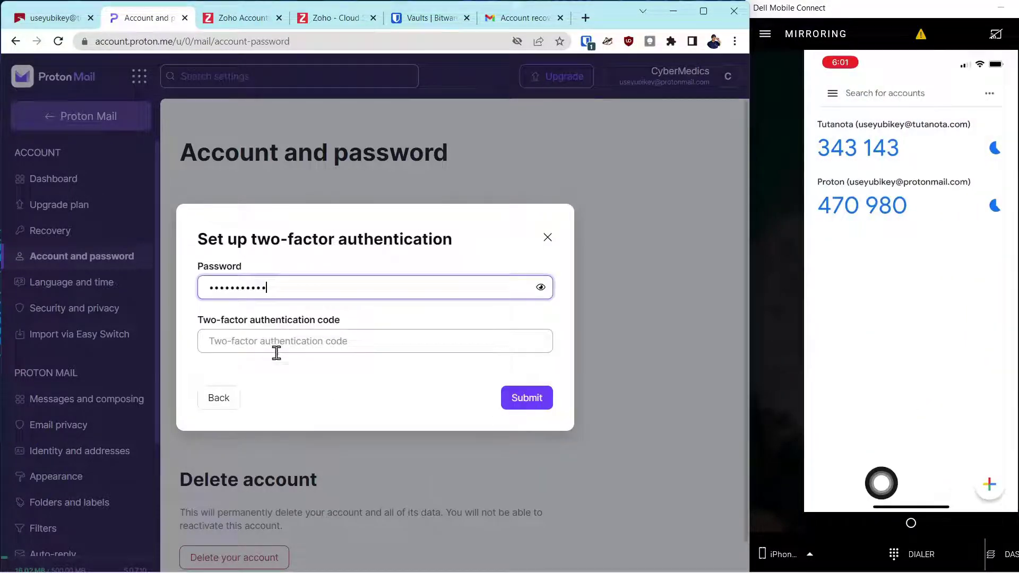
pyautogui.click(248, 340)
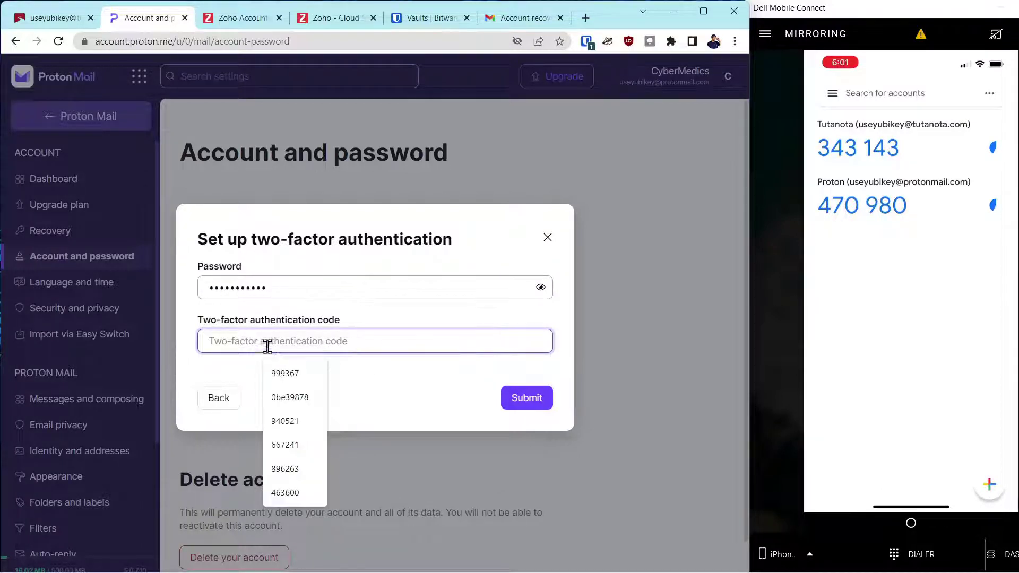
pyautogui.click(516, 403)
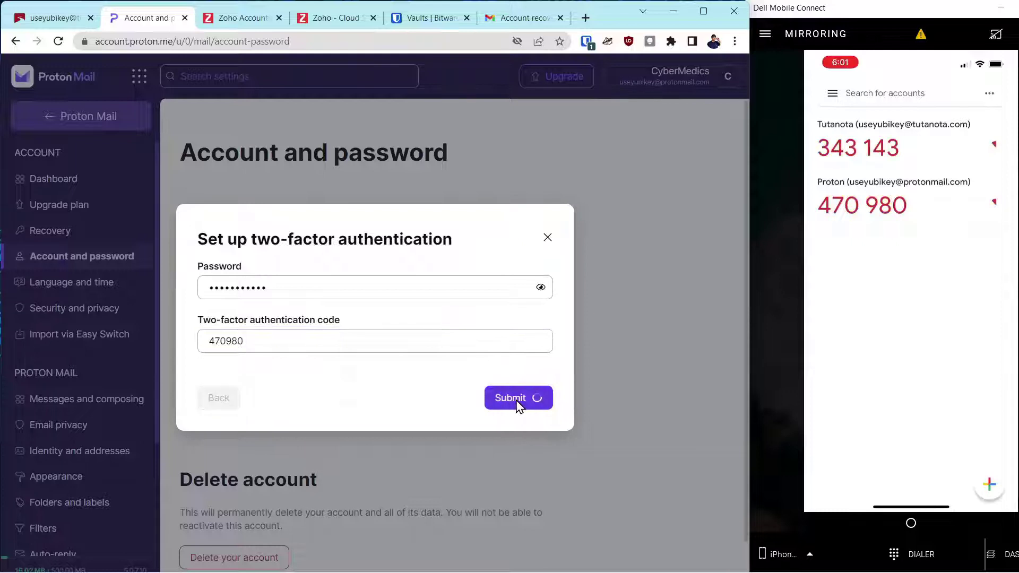
# Step: Capture Proton Mail's recovery codes into Word and finish the two-factor setup
pyautogui.press('super+shift+s')
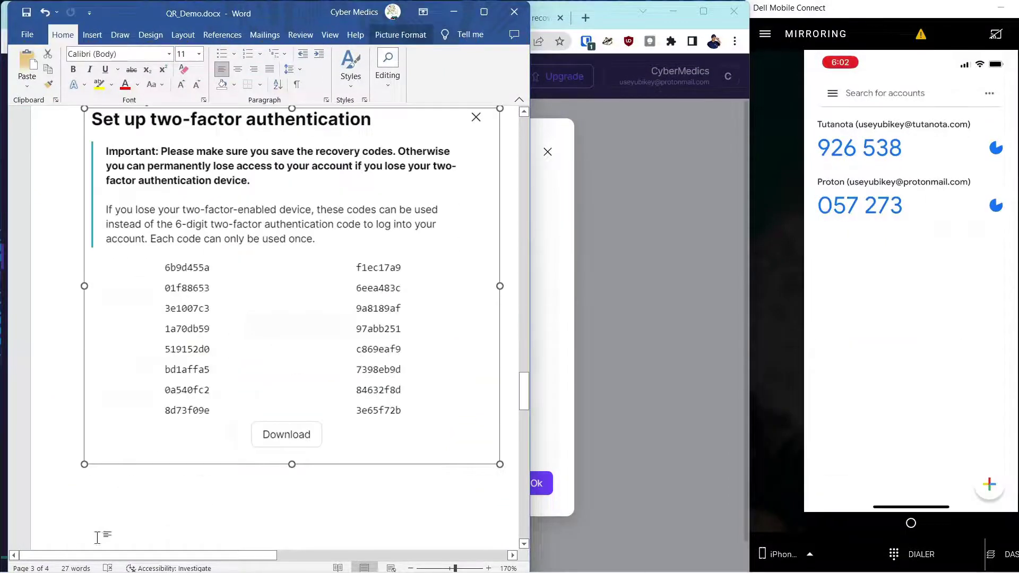
pyautogui.scroll(4, 234, 425)
pyautogui.scroll(-1, 237, 422)
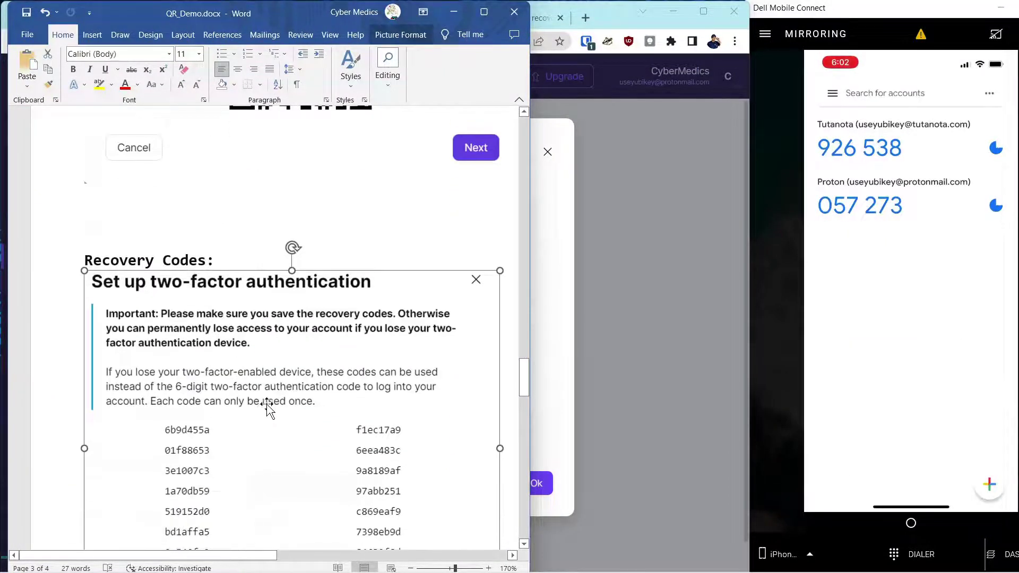
pyautogui.hotkey('alt', 'Tab')
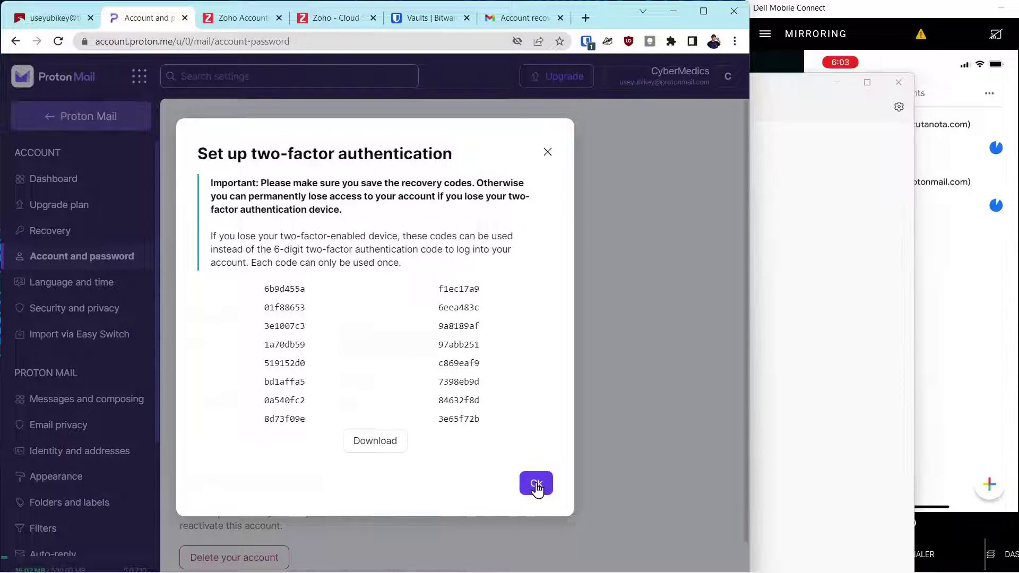
pyautogui.click(536, 484)
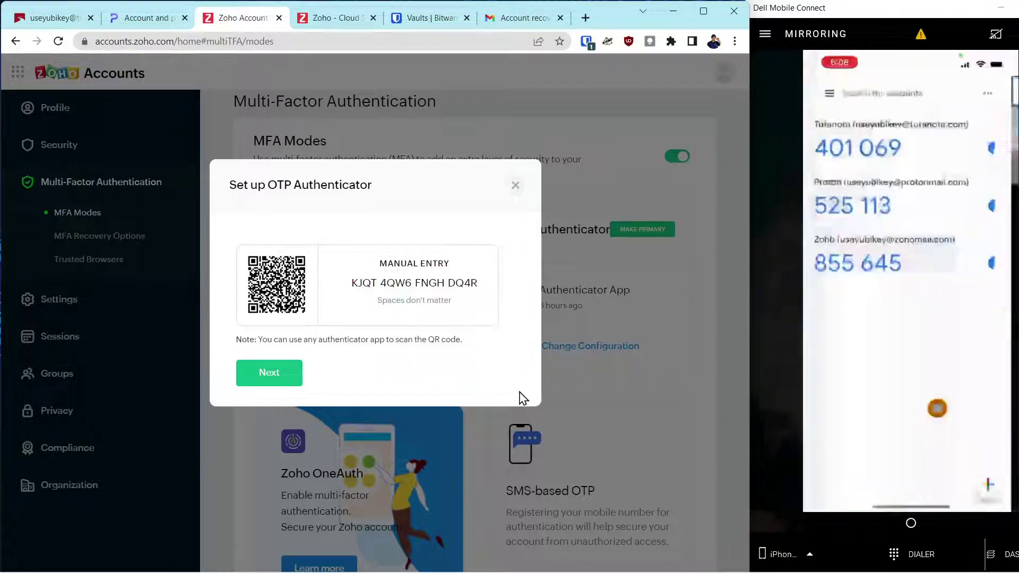
# Step: Enter the phone's current Zoho OTP in Set up OTP Authenticator and verify it
pyautogui.click(260, 380)
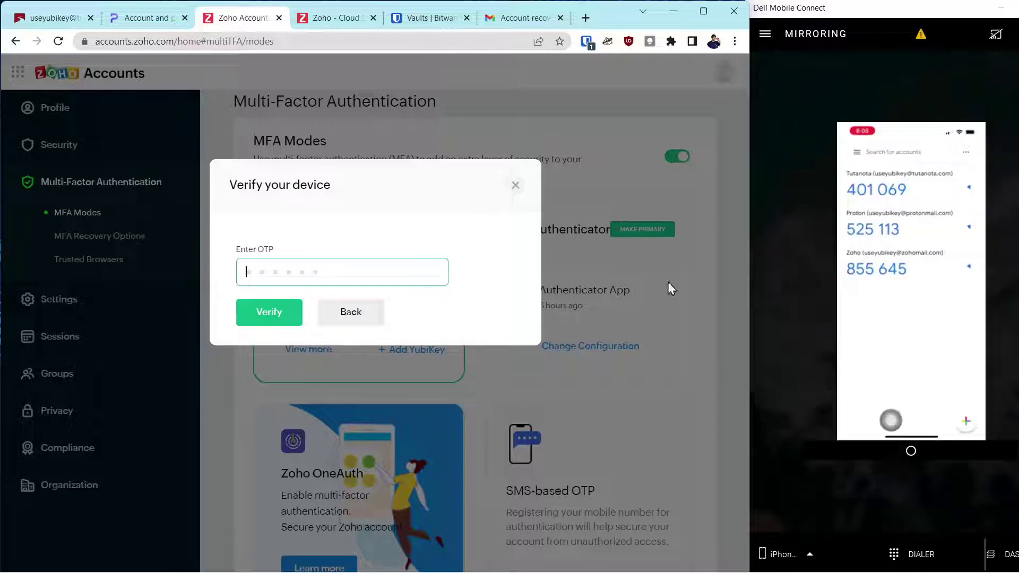
pyautogui.click(321, 271)
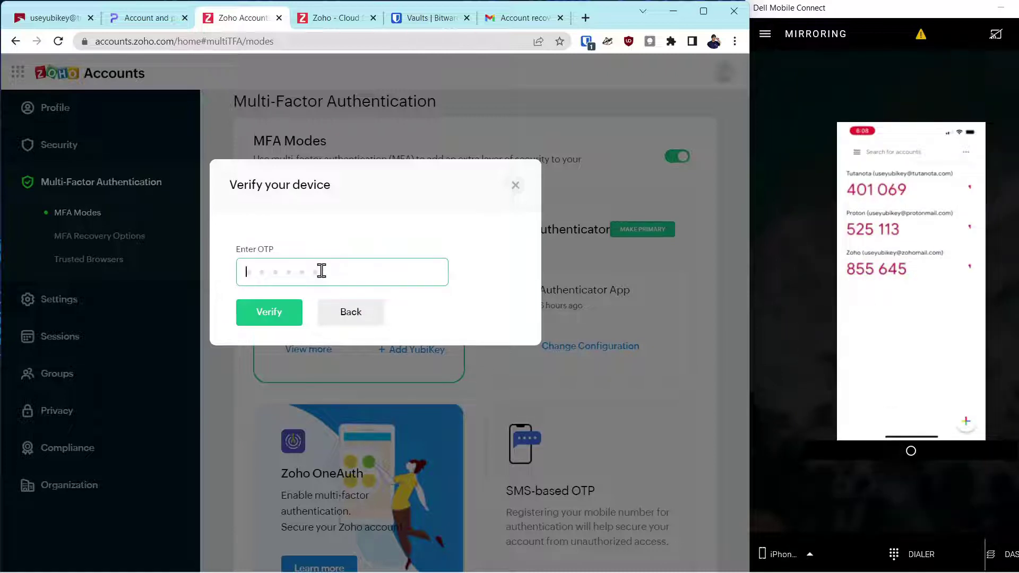
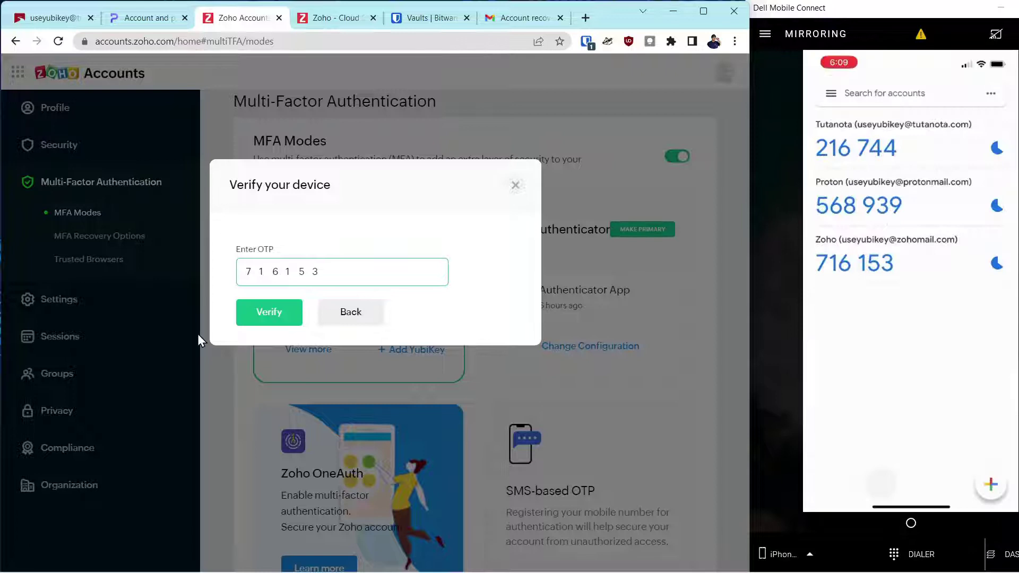
pyautogui.click(246, 315)
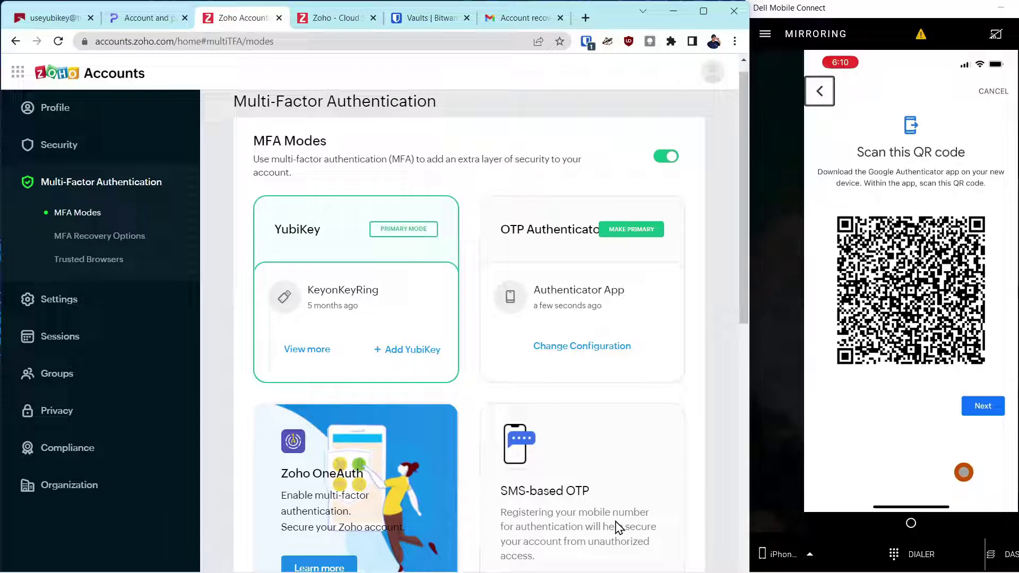
# Step: Start a screen capture of Google Authenticator's export QR code
pyautogui.press('super+shift+s')
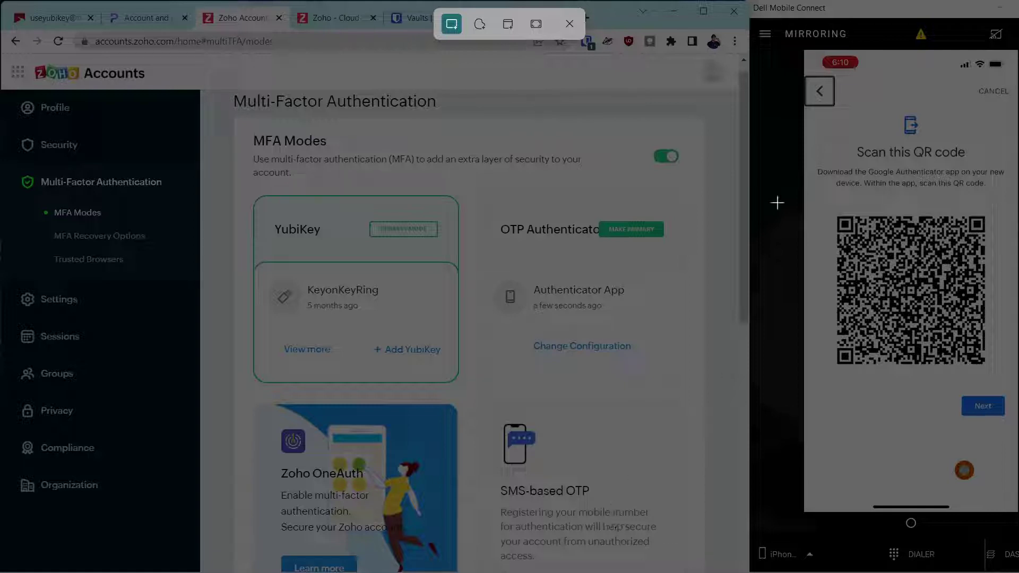
# Step: Capture the phone's export QR code and paste it under the Google Consolidated QR Code heading
pyautogui.moveTo(811, 114); pyautogui.dragTo(933, 430)
pyautogui.moveTo(933, 430); pyautogui.dragTo(960, 435)
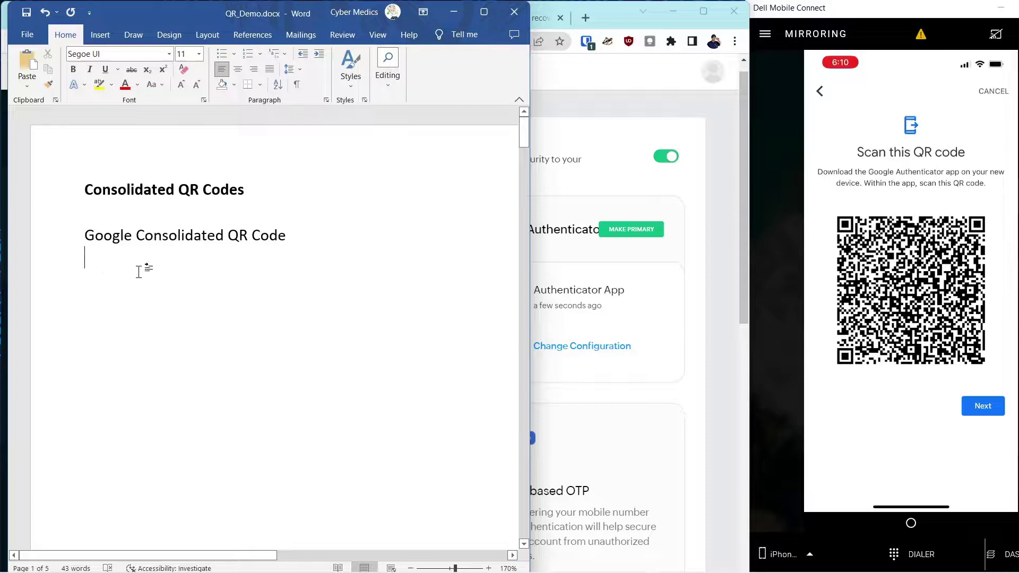
pyautogui.hotkey('ctrl', 'v')
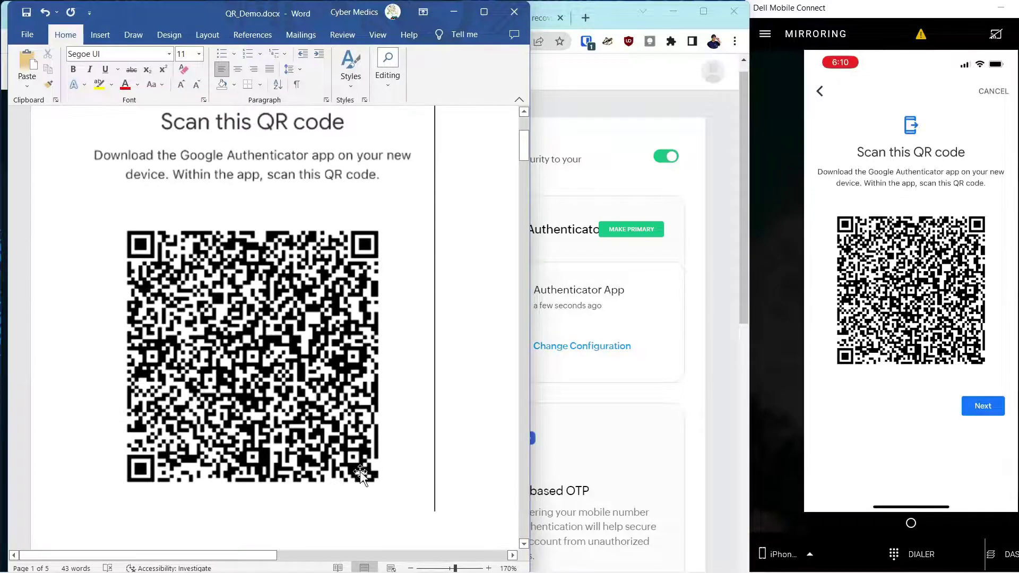
pyautogui.click(420, 502)
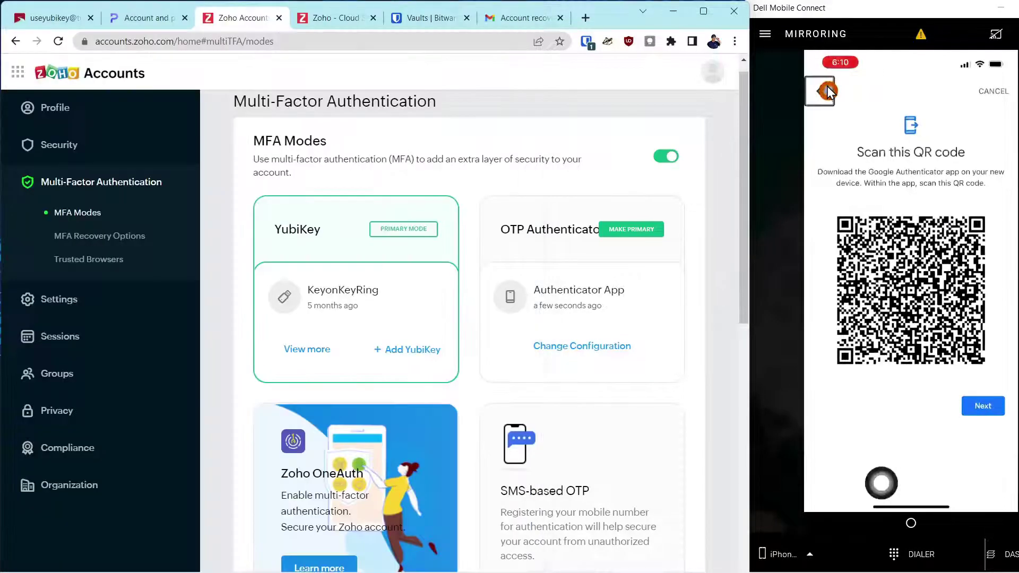
pyautogui.click(822, 91)
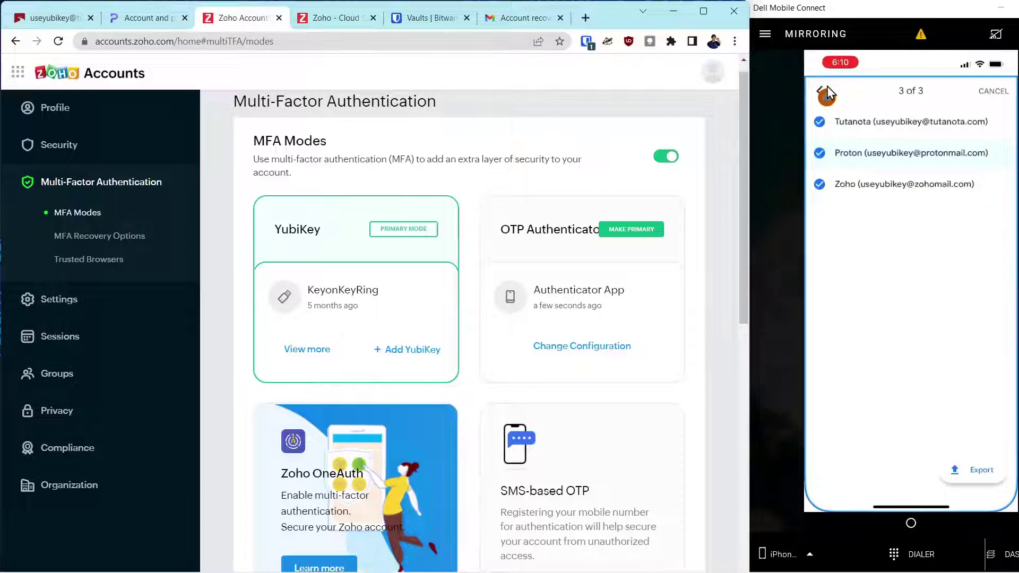
pyautogui.click(827, 91)
pyautogui.click(827, 90)
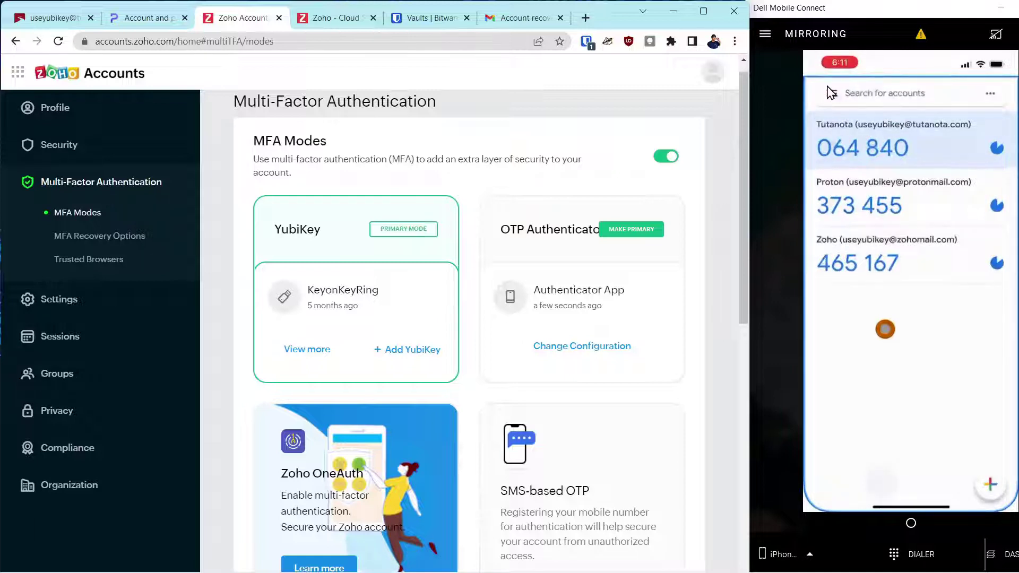
pyautogui.click(831, 93)
pyautogui.hotkey('alt', 'Tab')
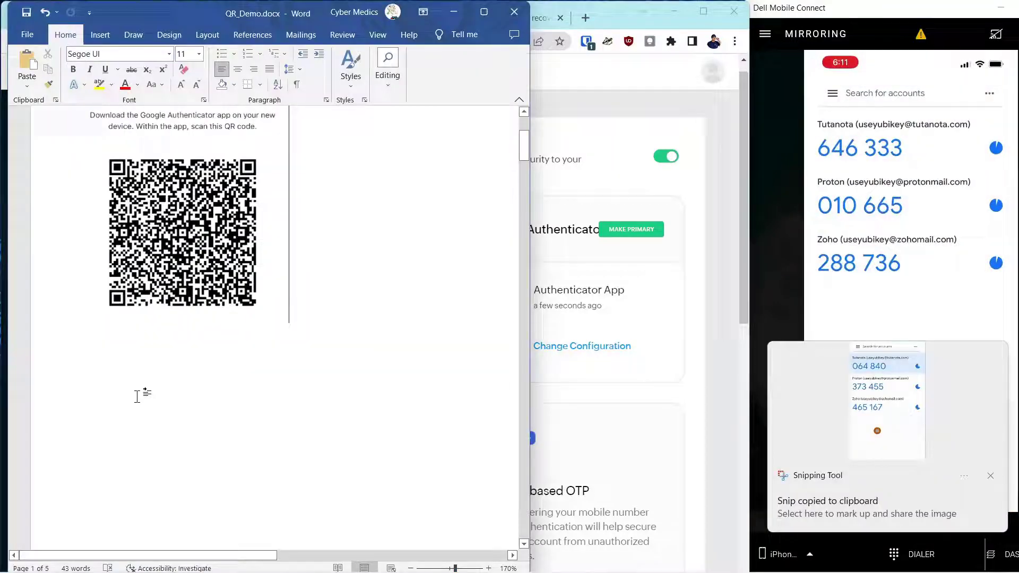
pyautogui.hotkey('ctrl', 'v')
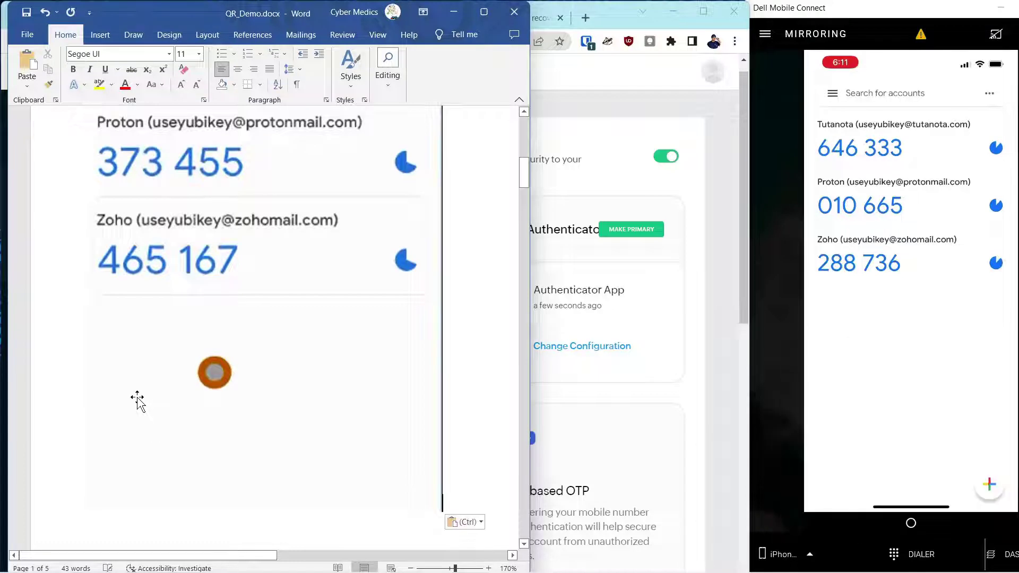
pyautogui.click(245, 460)
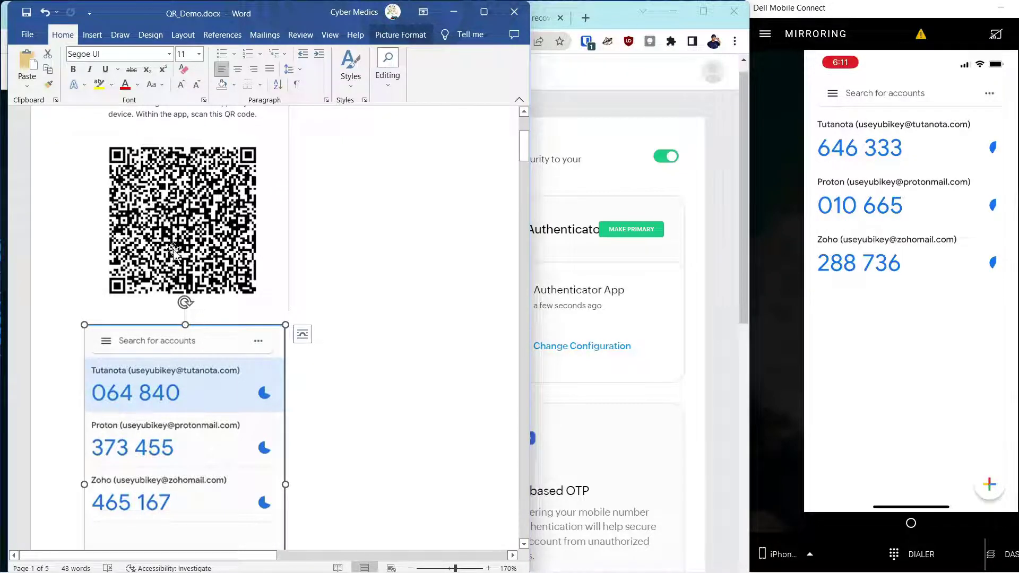
pyautogui.press('super+Up')
# Step: Export the document as a PDF overwriting Consolidated_Codes.pdf in the QR_Demo folder
pyautogui.click(18, 35)
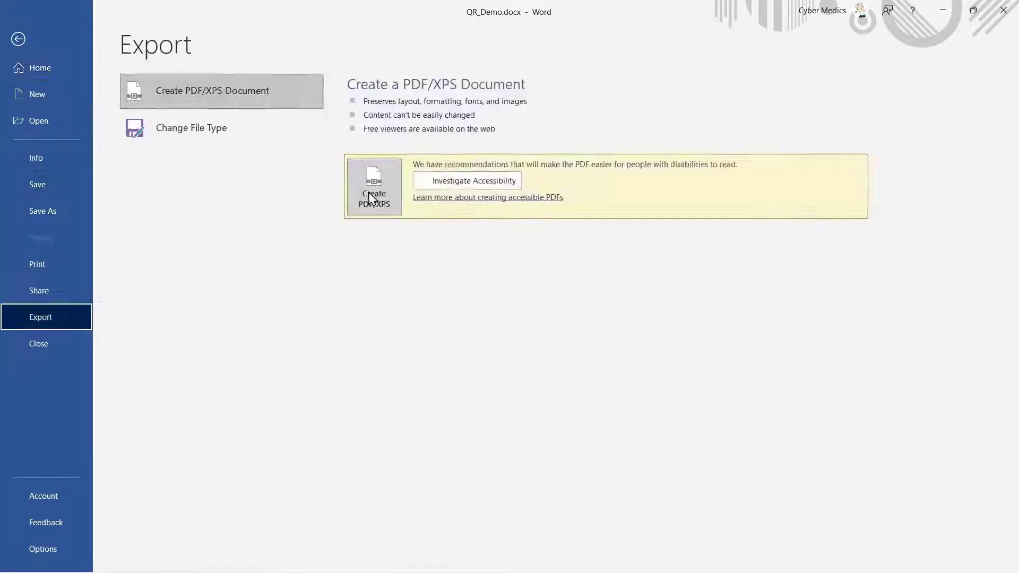
pyautogui.click(368, 192)
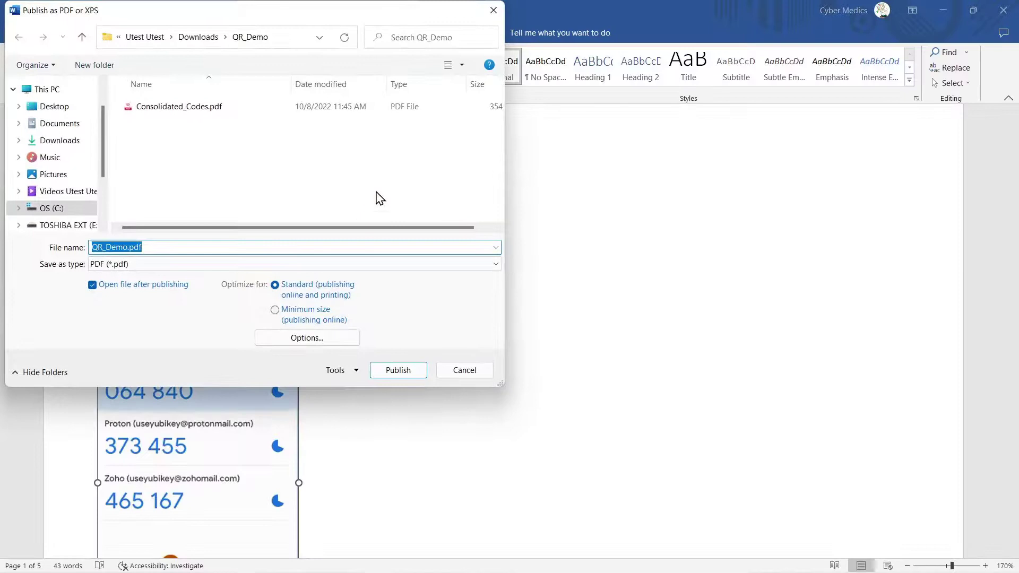
pyautogui.doubleClick(159, 108)
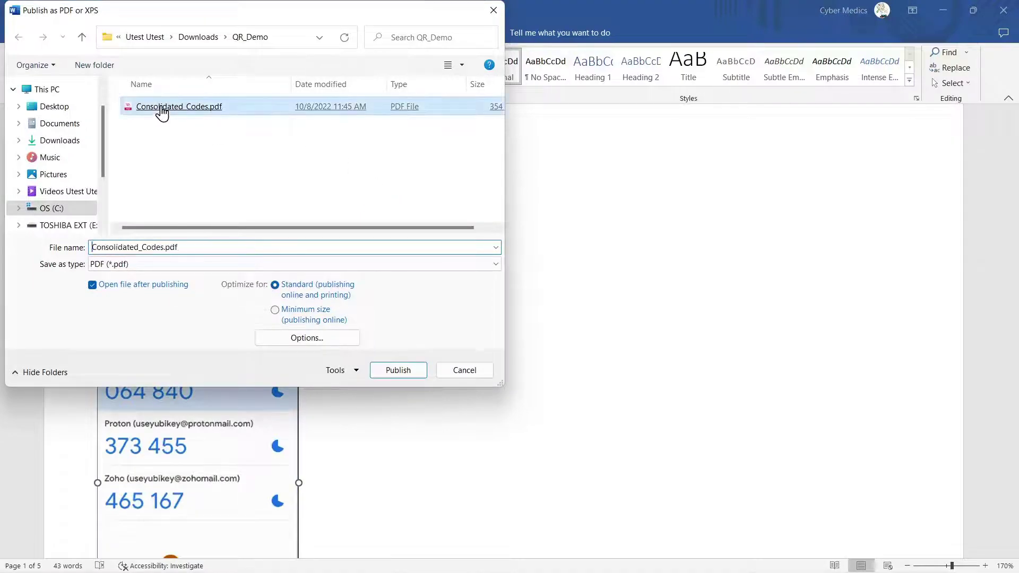
pyautogui.click(536, 296)
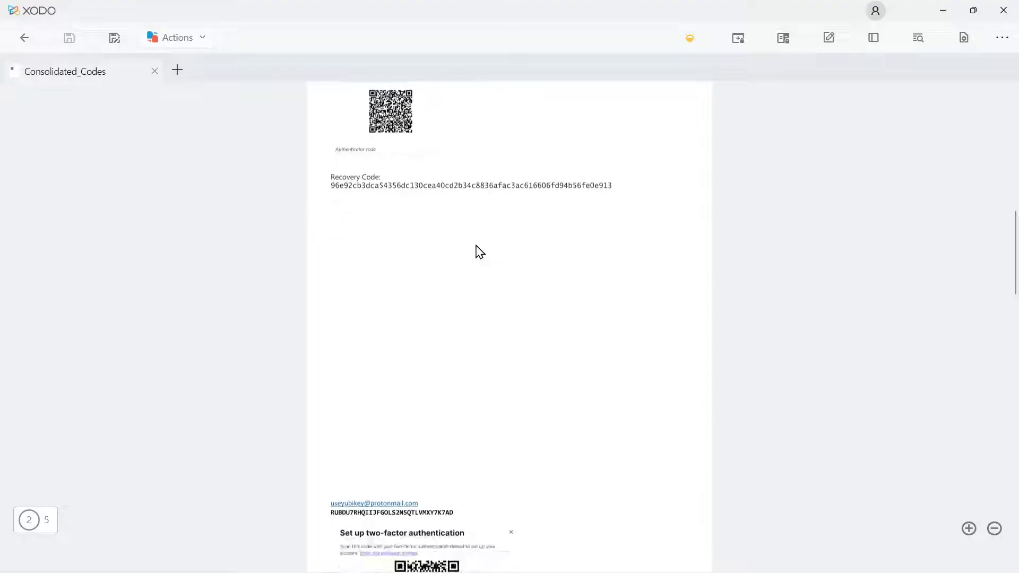
pyautogui.scroll(-15, 480, 252)
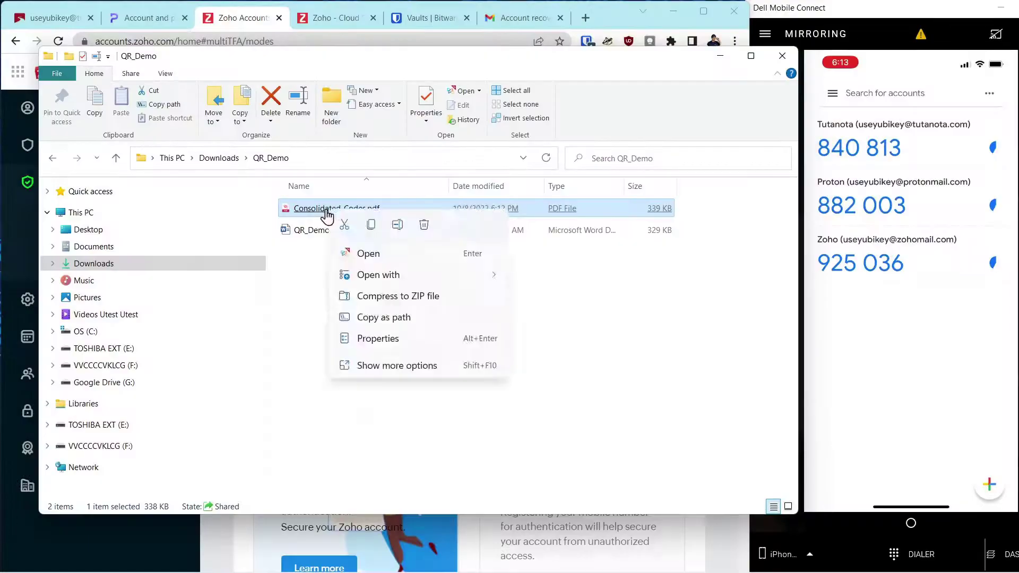
# Step: Archive Consolidated_Codes.pdf as Consolidated_Codes.zip in zip format with a confirmed password and AES-256
pyautogui.click(397, 364)
pyautogui.moveTo(445, 154)
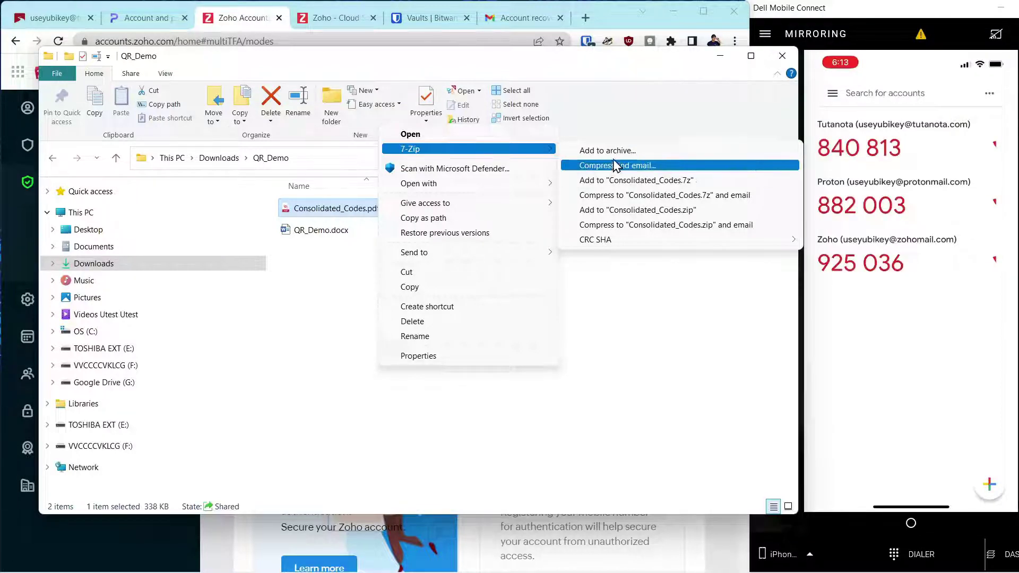
pyautogui.click(600, 151)
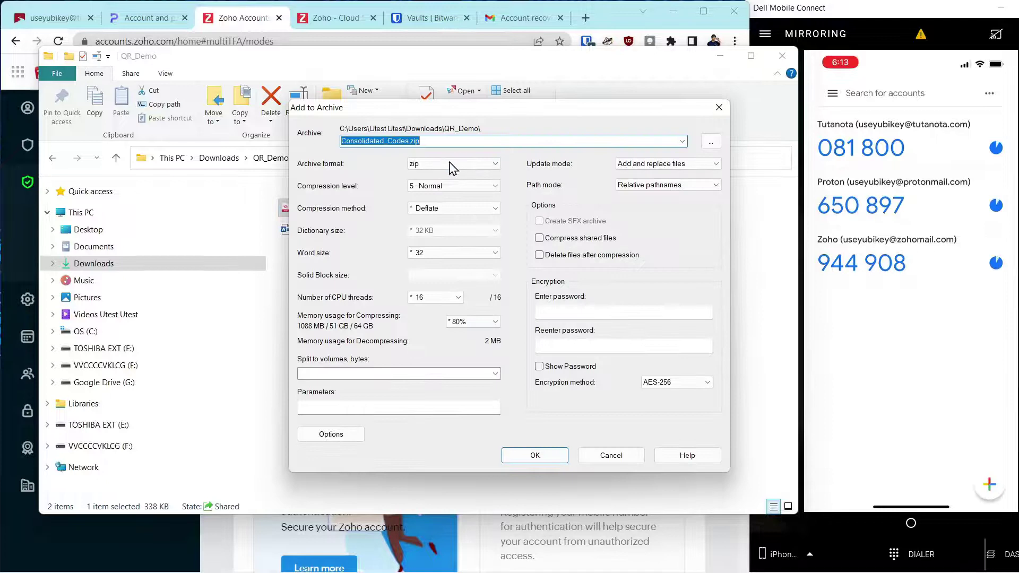
pyautogui.click(450, 164)
pyautogui.click(450, 164)
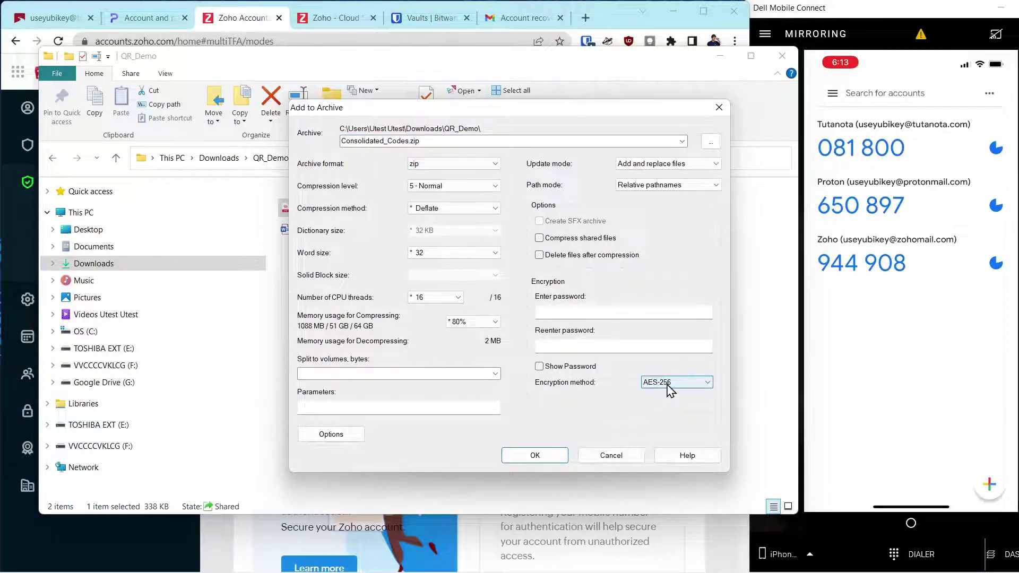
pyautogui.click(552, 313)
pyautogui.write('****')
pyautogui.press('Tab')
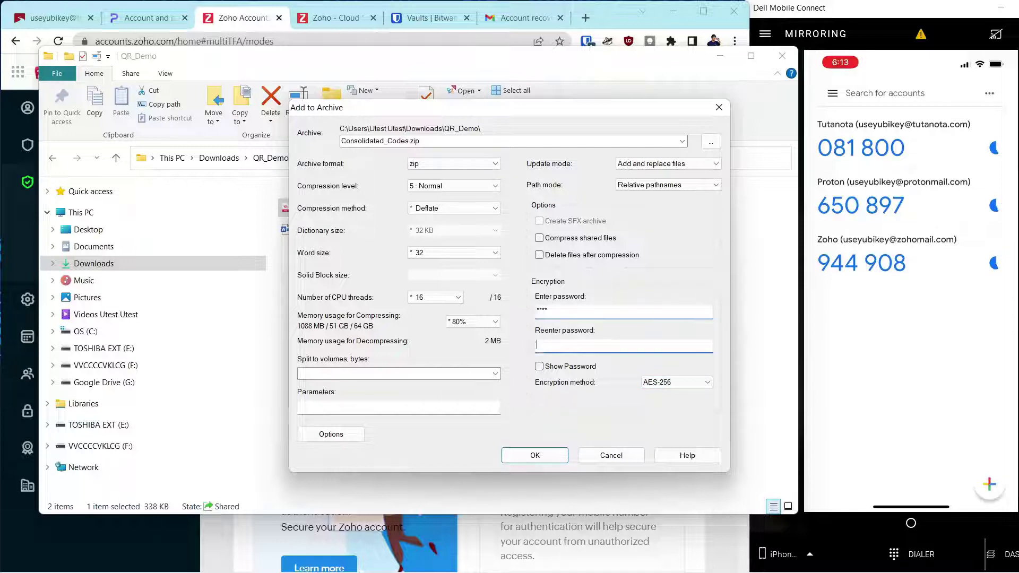
pyautogui.write('*')
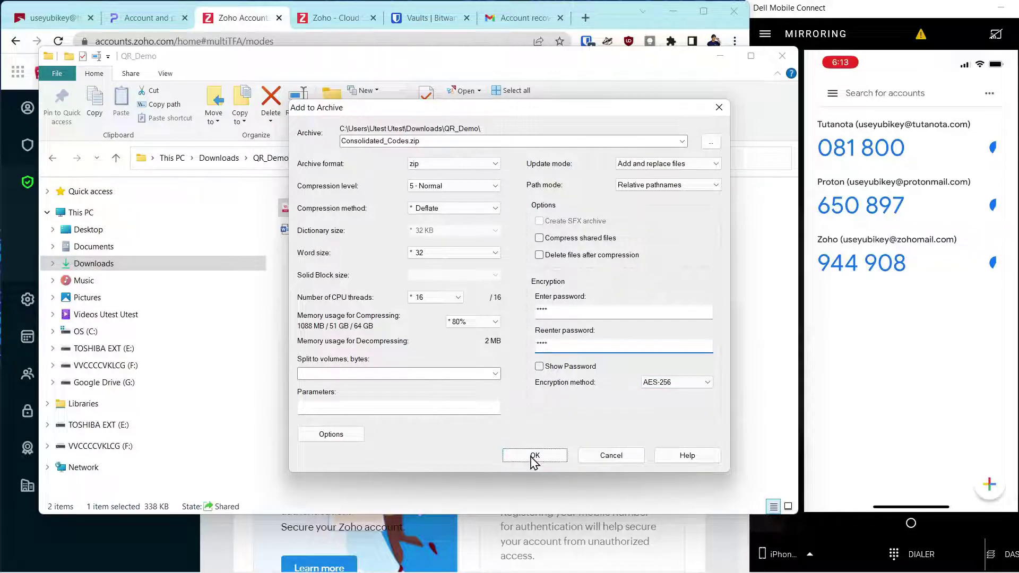
pyautogui.click(534, 456)
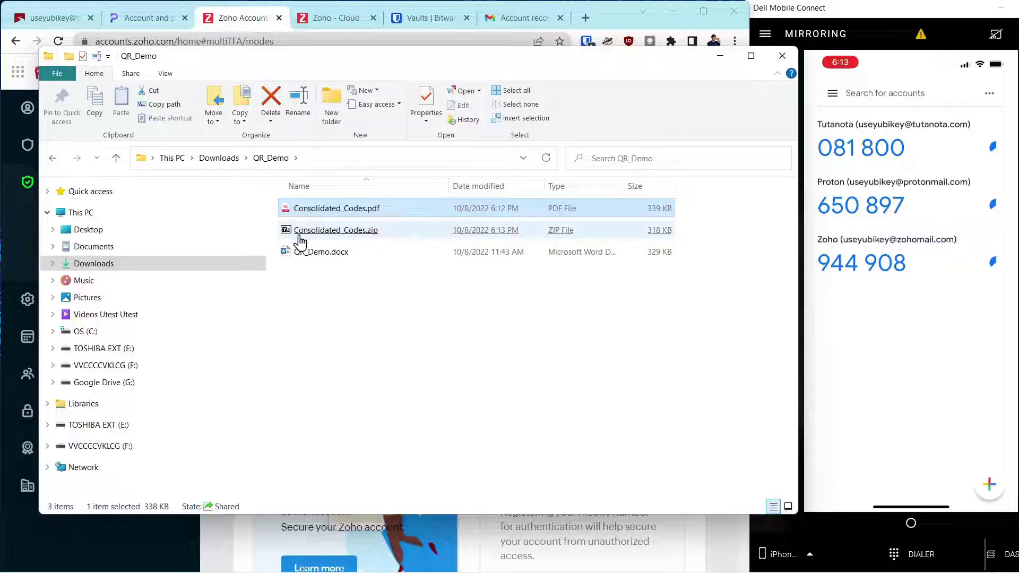
# Step: Open the PDF inside Consolidated_Codes.zip, supplying the archive password to decrypt it
pyautogui.doubleClick(334, 234)
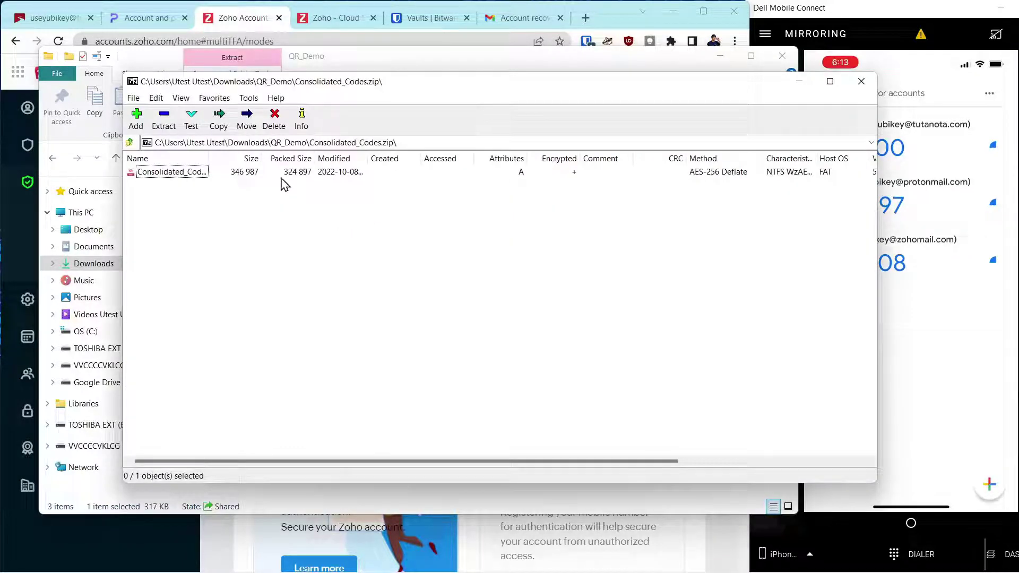
pyautogui.doubleClick(171, 172)
pyautogui.write('*')
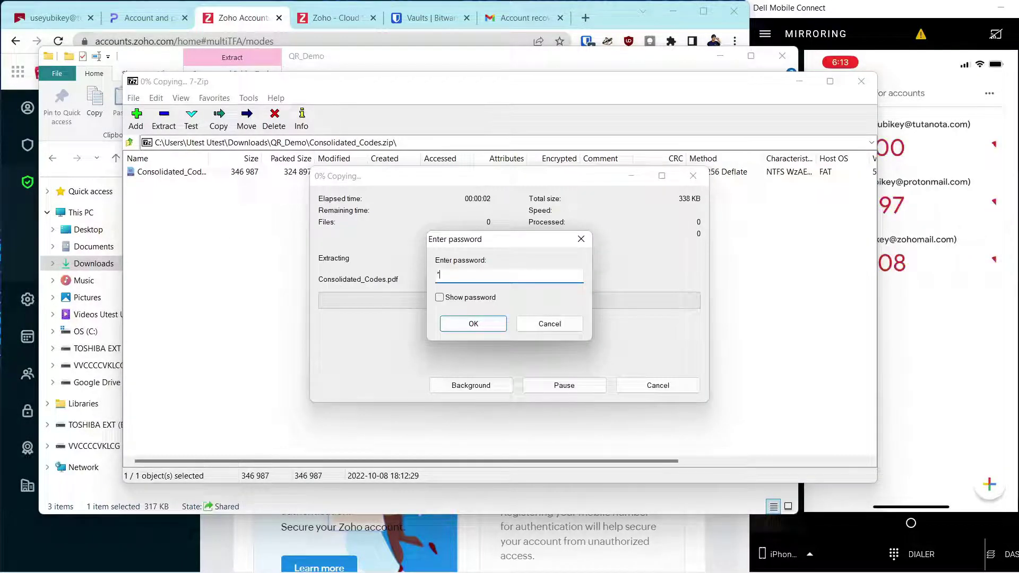
pyautogui.press('Return')
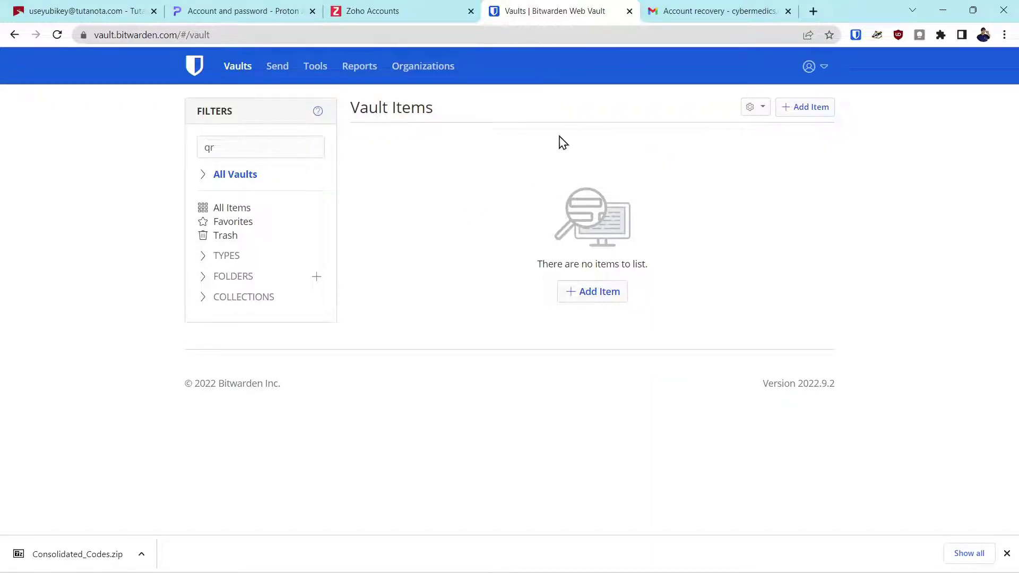
# Step: Create a secure note named 'QR-Code Demo' with the pasted description as its notes
pyautogui.click(821, 110)
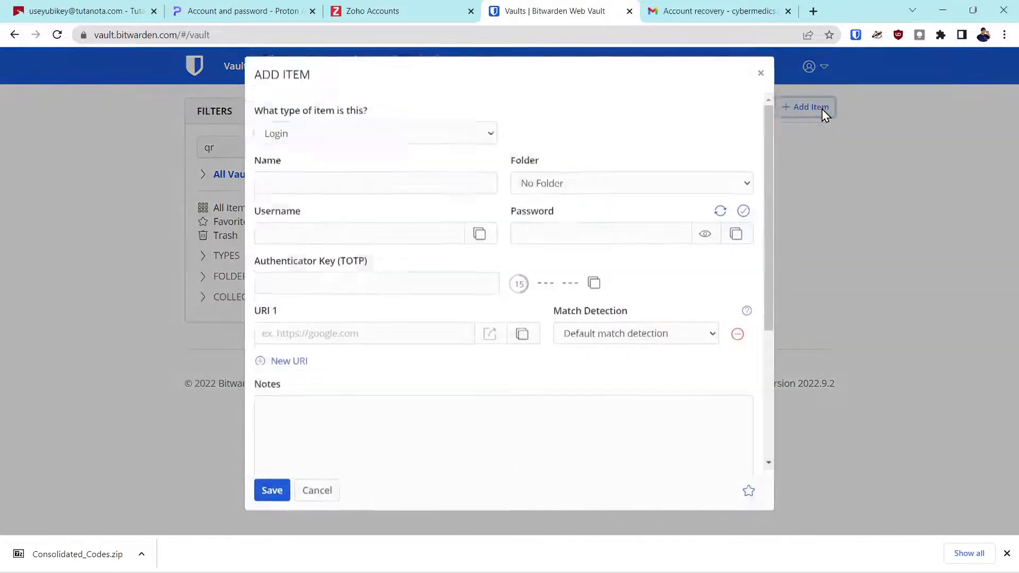
pyautogui.click(318, 143)
pyautogui.click(325, 199)
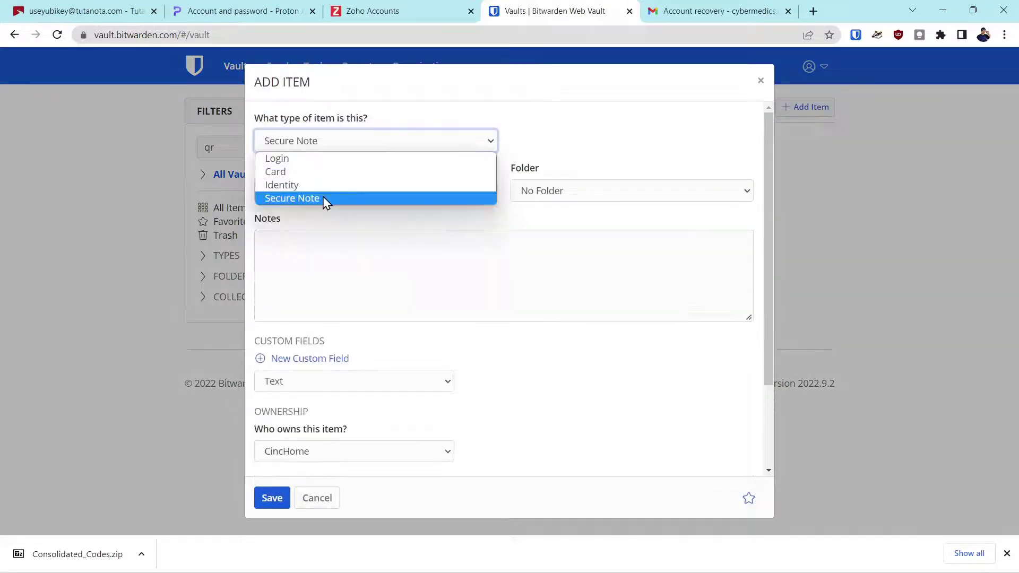
pyautogui.click(327, 183)
pyautogui.write('QR-Code Demo')
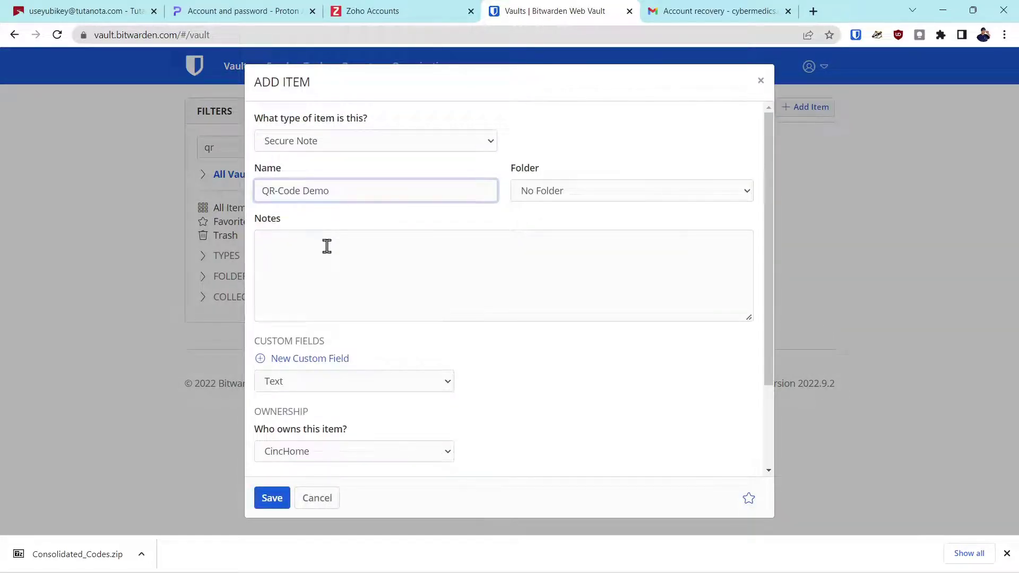
pyautogui.click(326, 246)
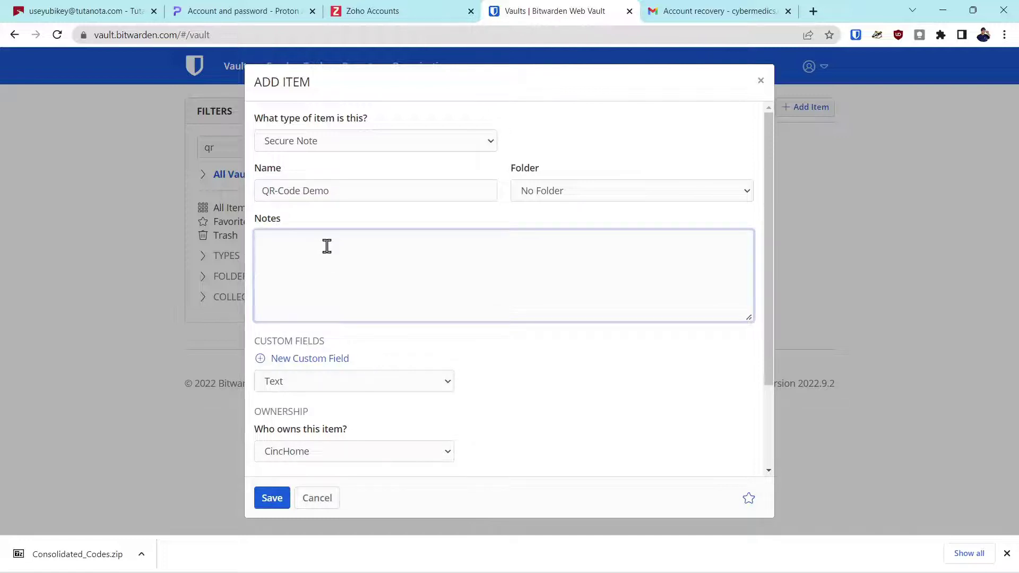
pyautogui.write('Consolidated QR codes')
pyautogui.click(268, 500)
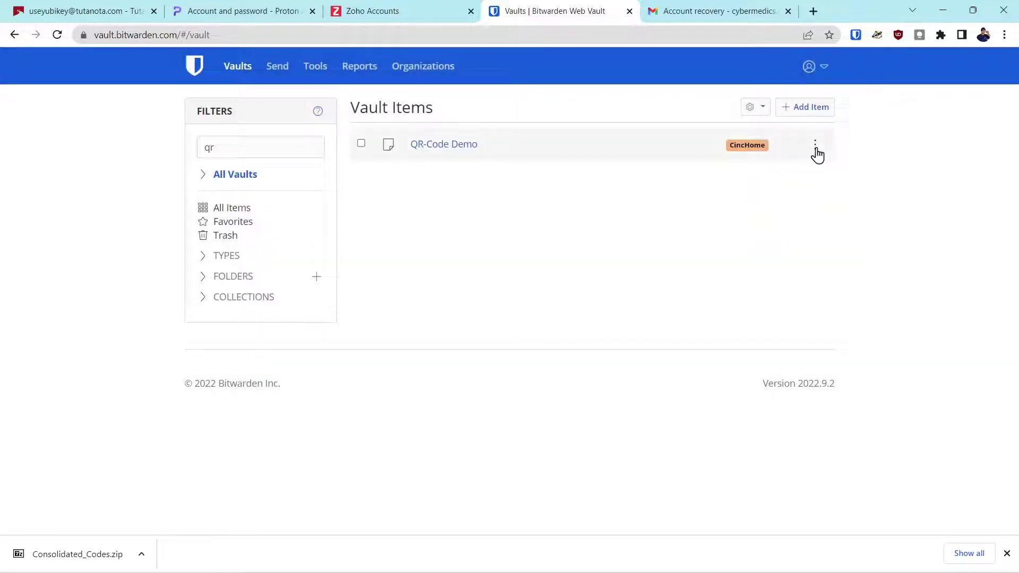
# Step: Attach Consolidated_Codes.zip to the QR-Code Demo note
pyautogui.click(815, 146)
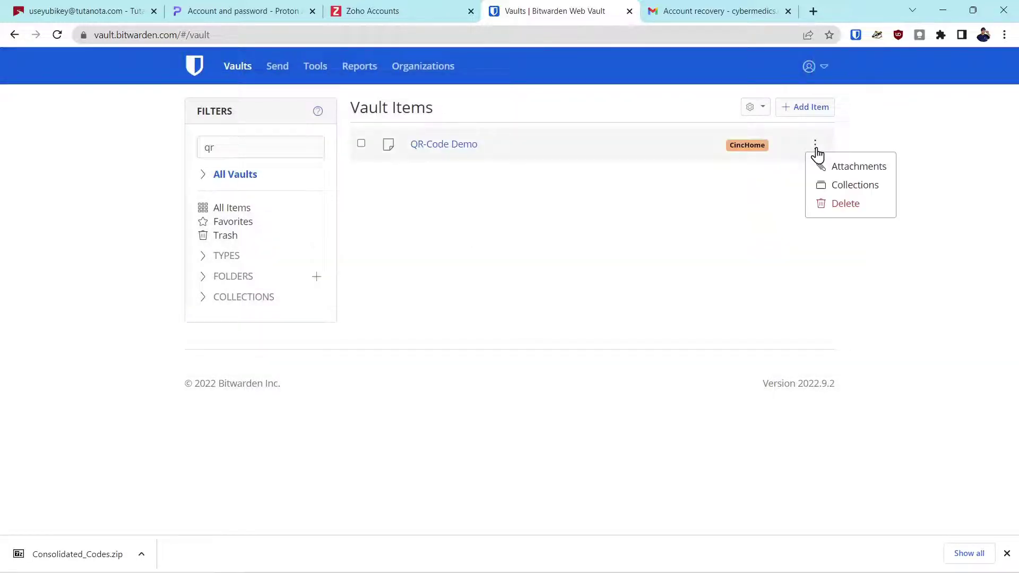
pyautogui.click(845, 167)
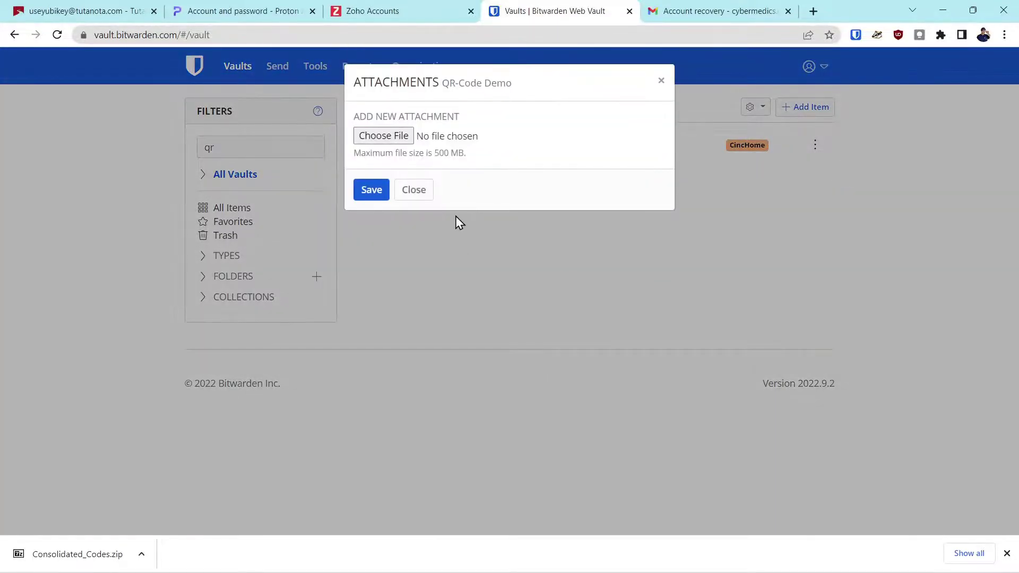
pyautogui.click(382, 137)
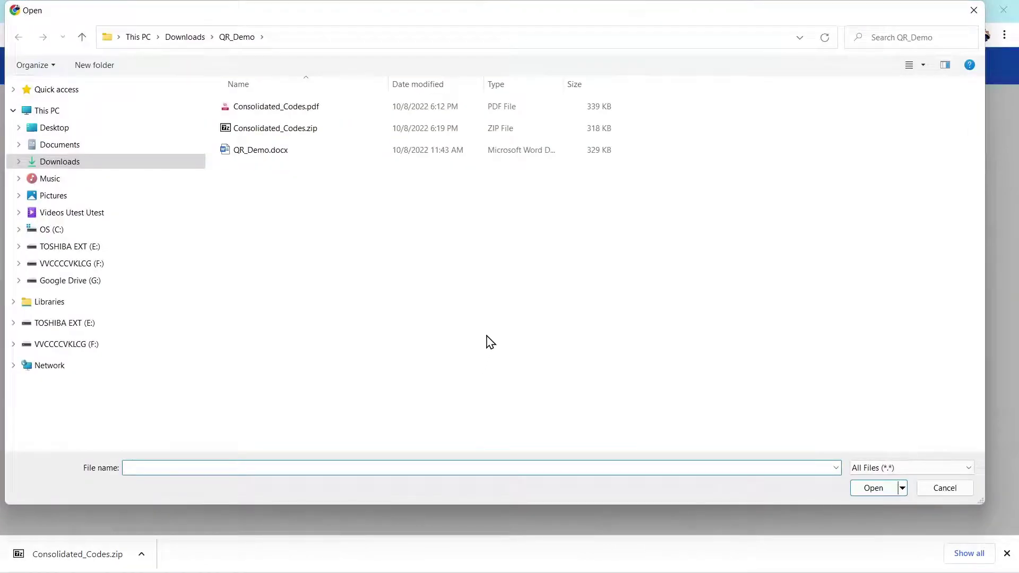
pyautogui.doubleClick(264, 131)
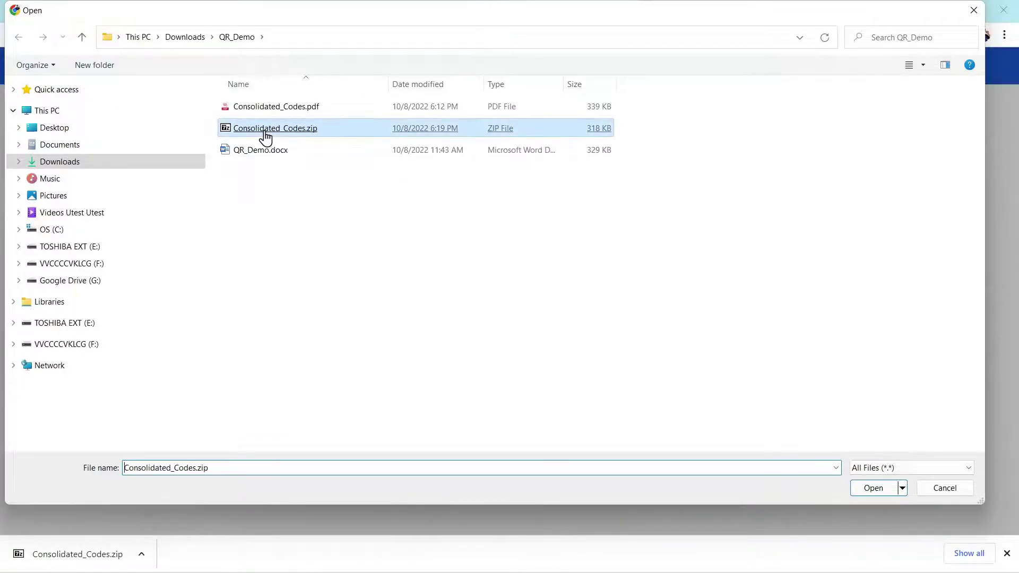
pyautogui.click(362, 197)
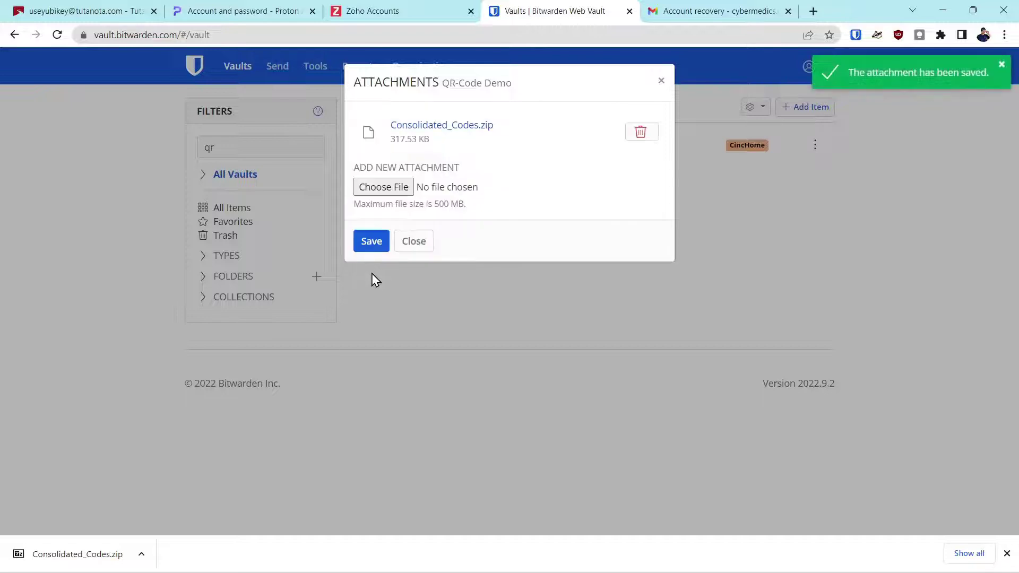
pyautogui.click(661, 80)
pyautogui.click(815, 145)
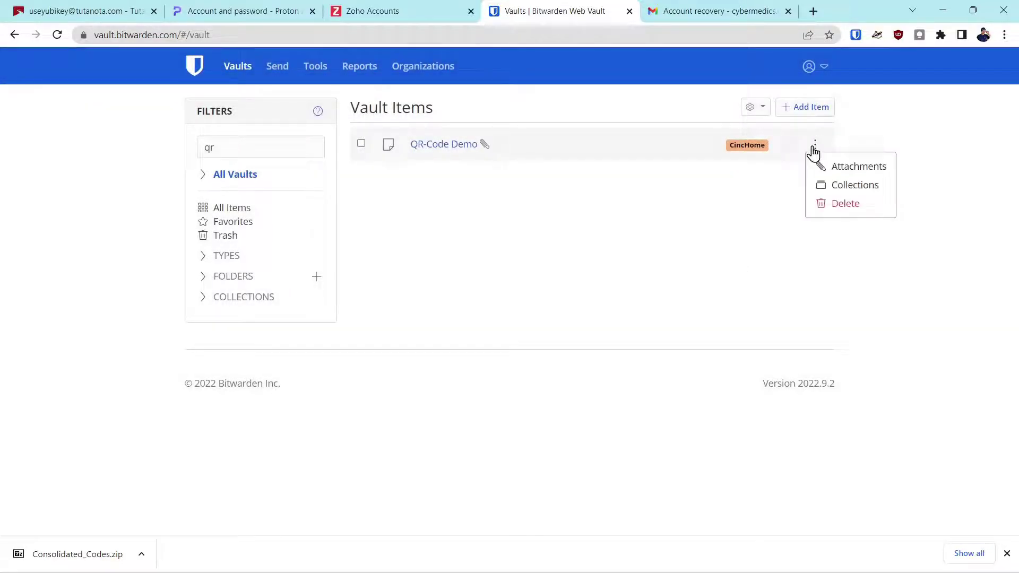
# Step: Download Consolidated_Codes.zip from the QR-Code Demo note's attachments
pyautogui.click(853, 166)
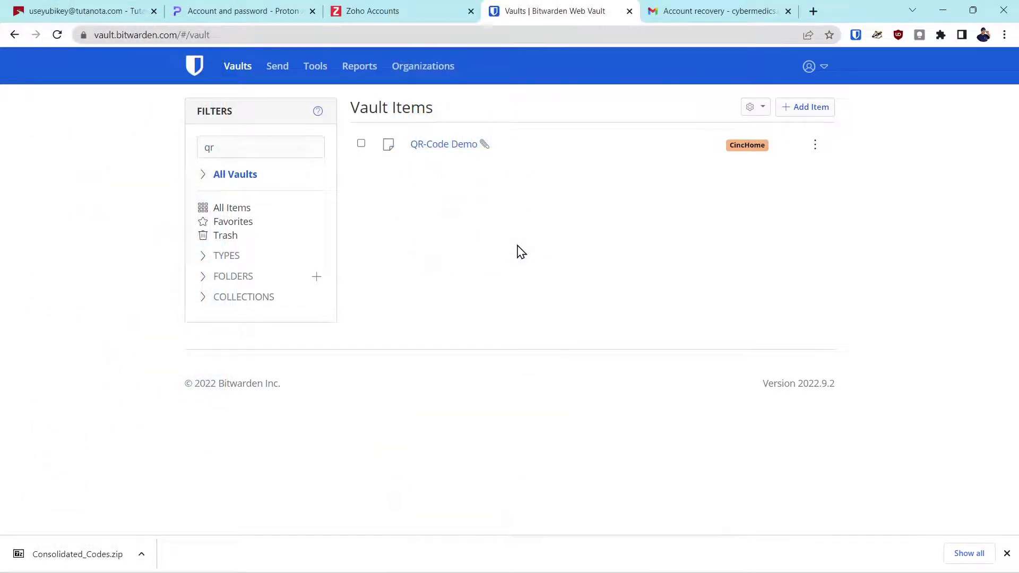
pyautogui.click(815, 147)
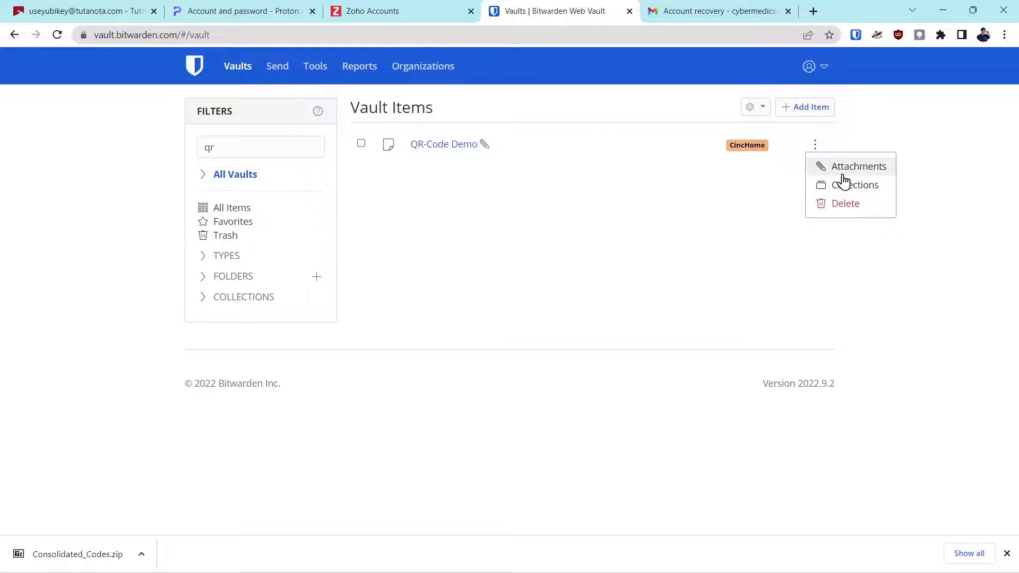
pyautogui.click(843, 171)
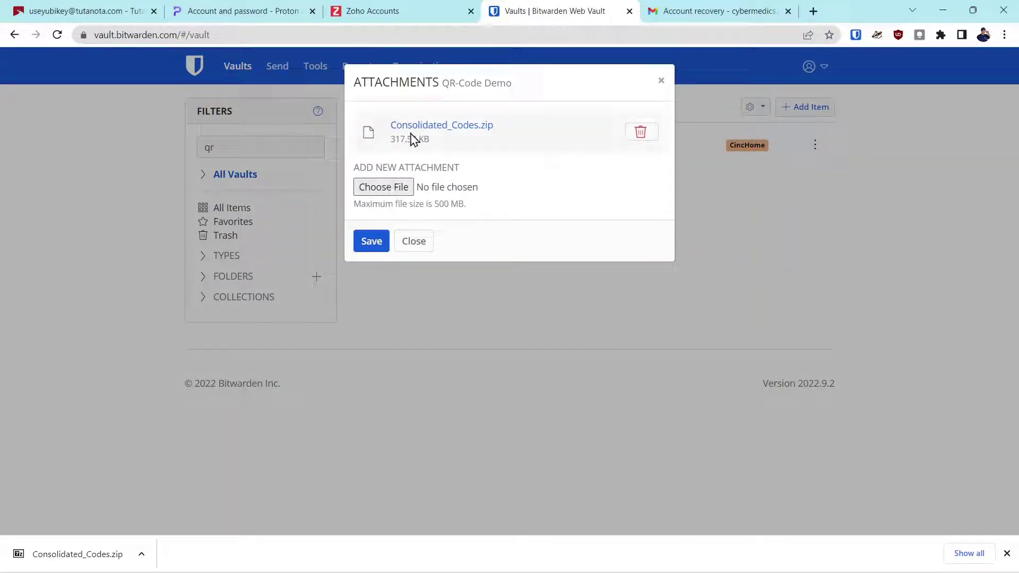
pyautogui.click(413, 137)
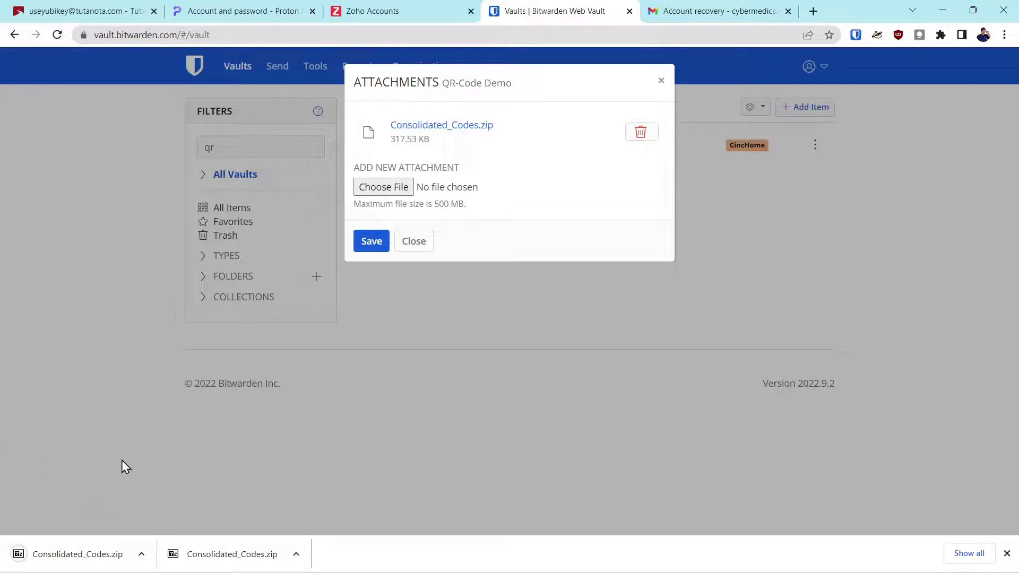
pyautogui.click(142, 554)
# Step: Show the downloaded zip in its folder, then open its PDF in 7-Zip with the password
pyautogui.click(146, 518)
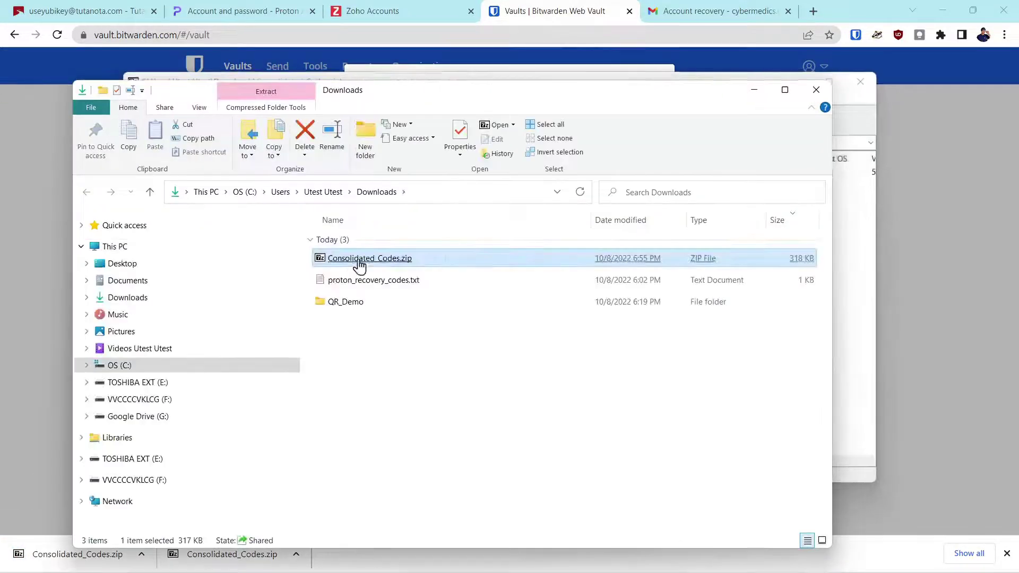
pyautogui.click(816, 89)
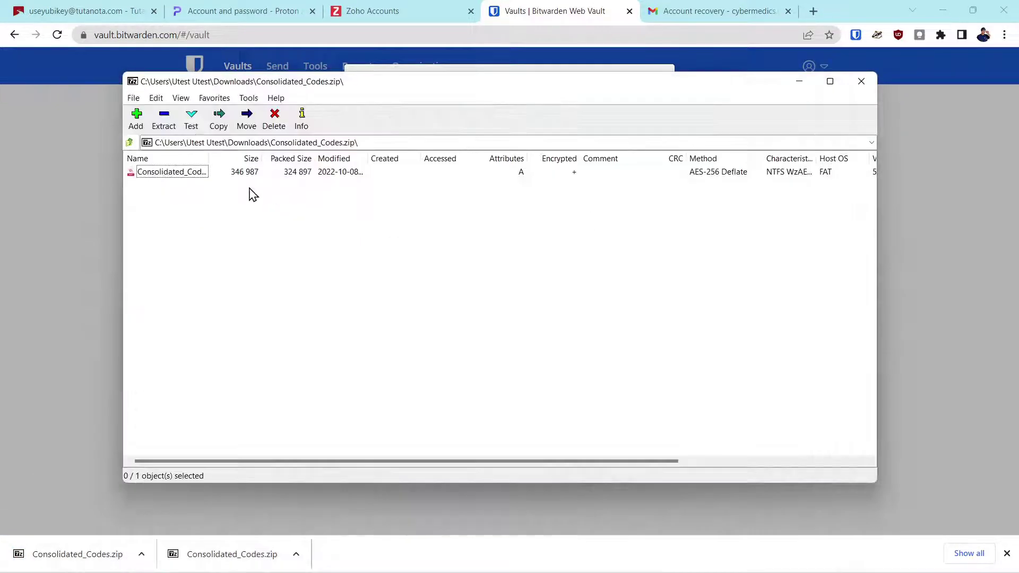
pyautogui.doubleClick(180, 177)
pyautogui.press('Return')
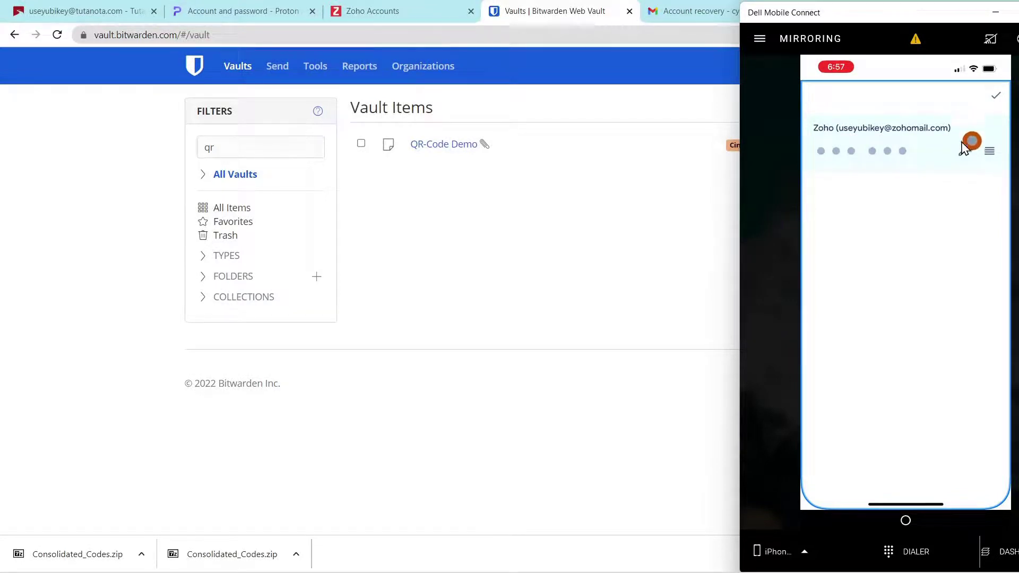
# Step: Delete the Zoho entry so Google Authenticator is left empty
pyautogui.click(965, 148)
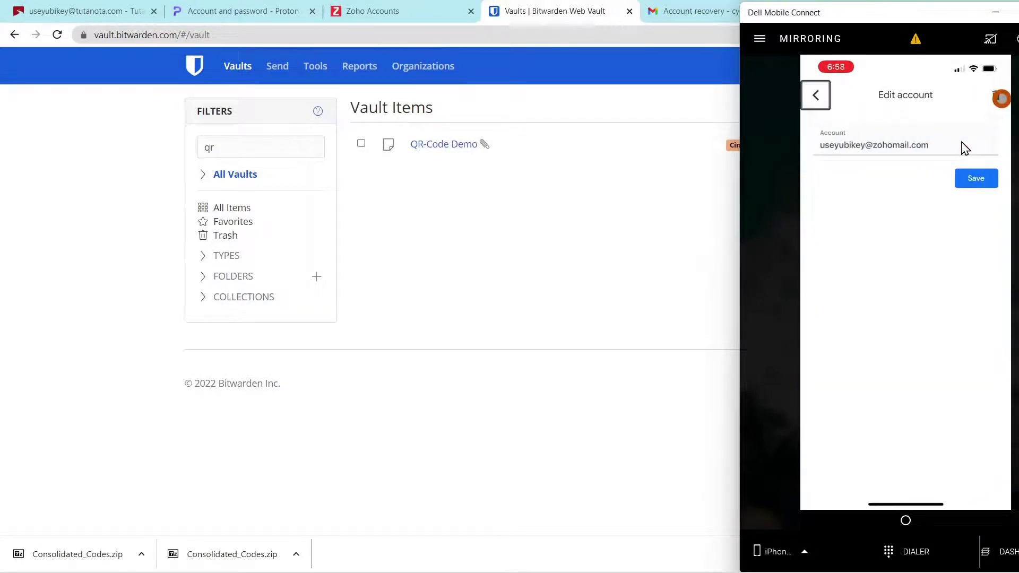
pyautogui.click(964, 148)
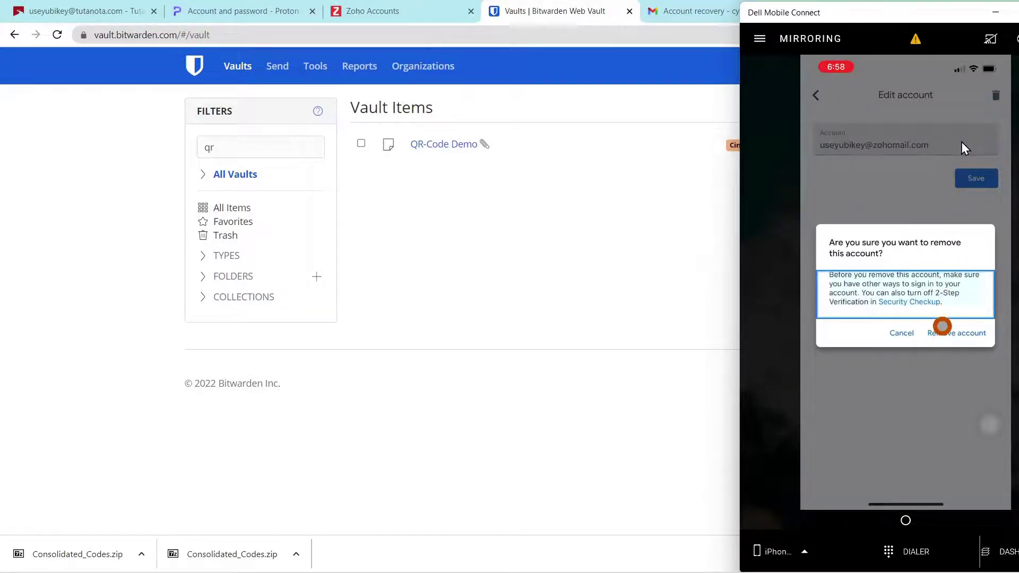
pyautogui.click(951, 332)
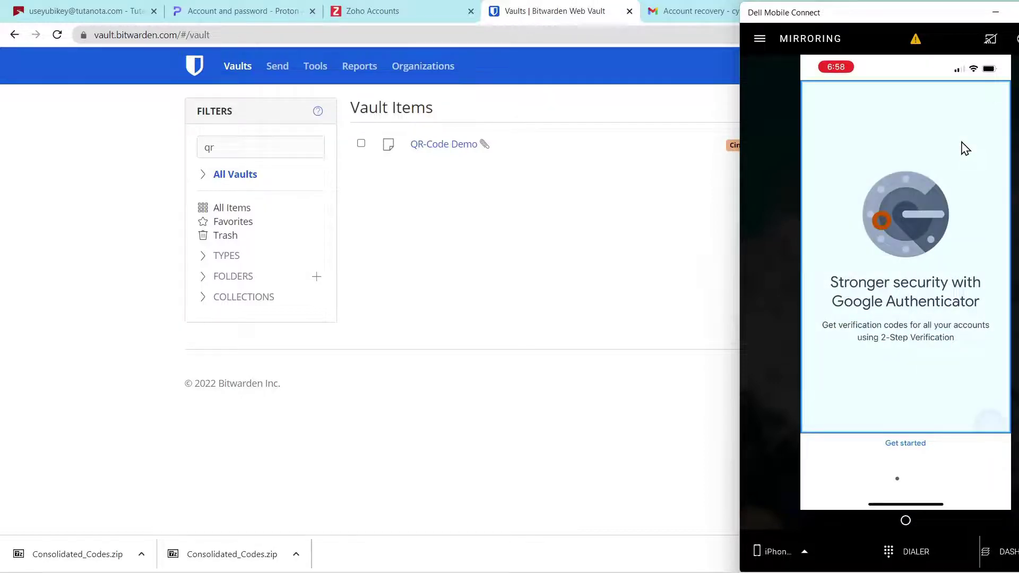
pyautogui.hotkey('alt', 'Tab')
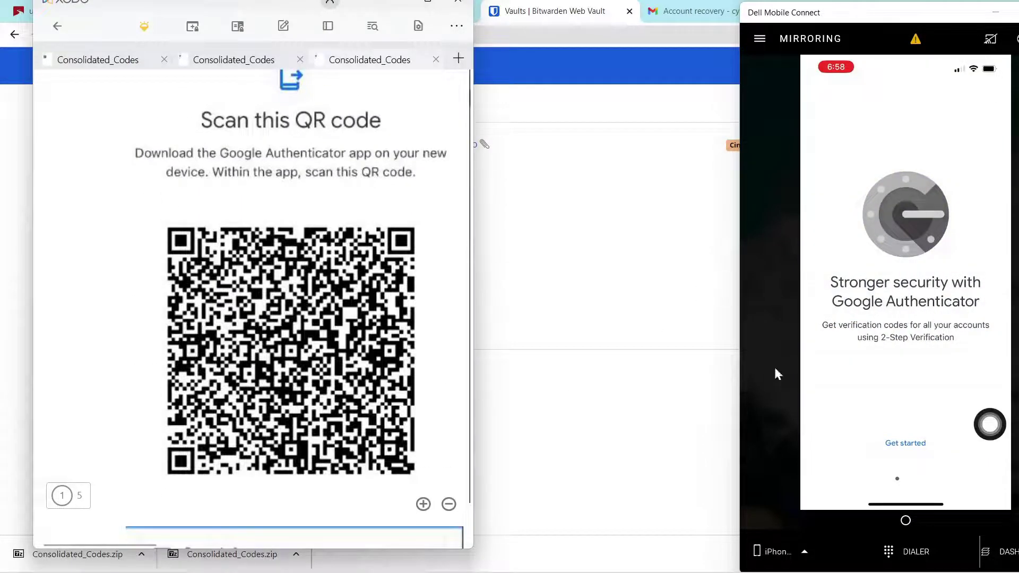
# Step: Scan the PDF's consolidated QR code to import Tutanota, Proton and Zoho into Google Authenticator
pyautogui.scroll(-1, 159, 339)
pyautogui.scroll(3, 157, 338)
pyautogui.scroll(-1, 156, 338)
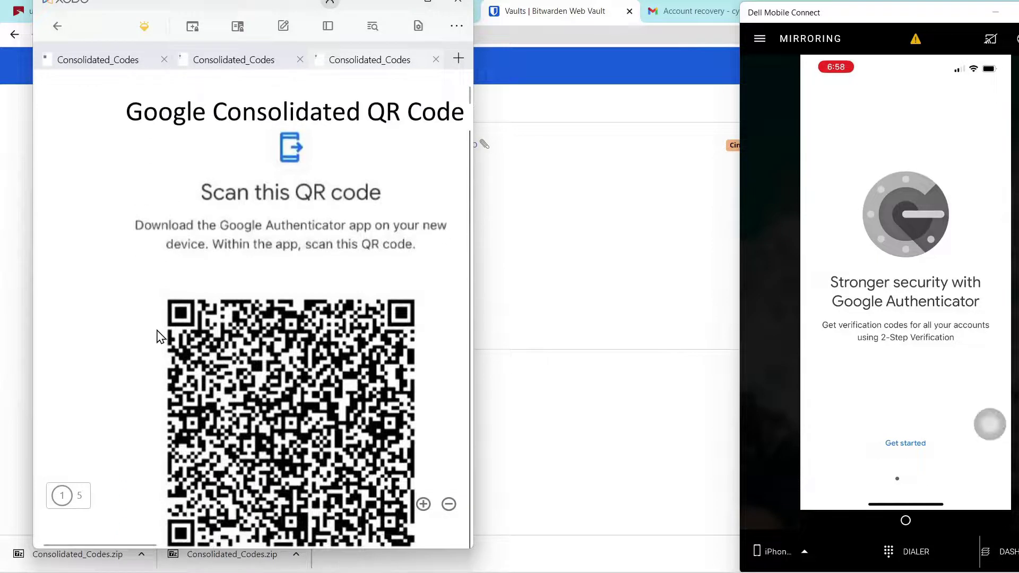
pyautogui.click(894, 439)
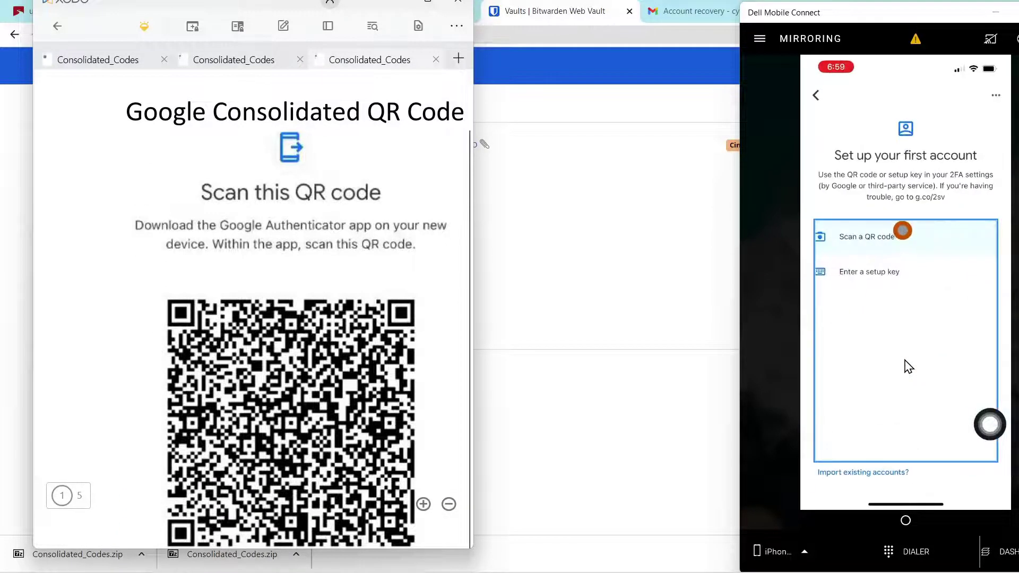
pyautogui.click(900, 231)
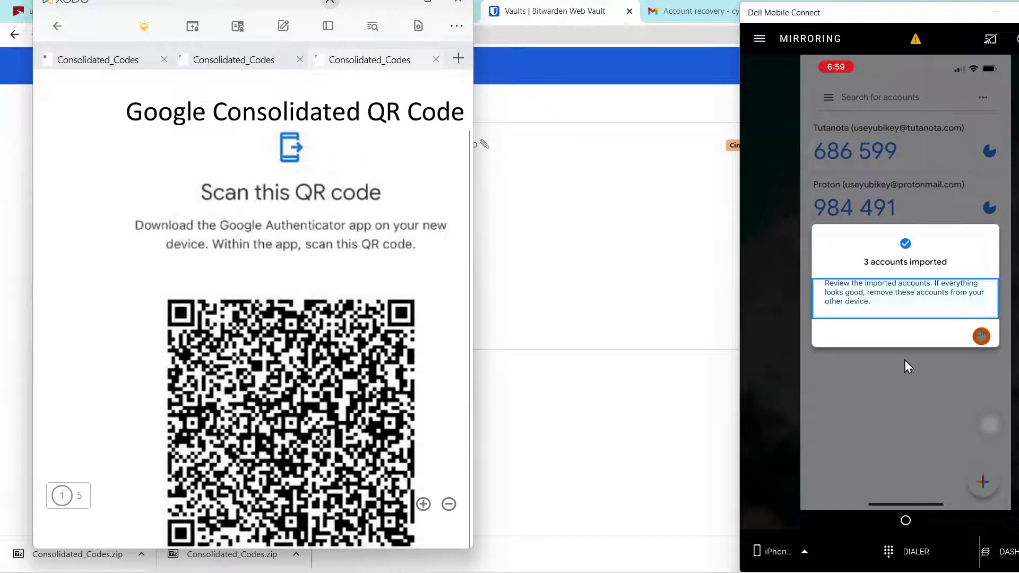
pyautogui.click(981, 334)
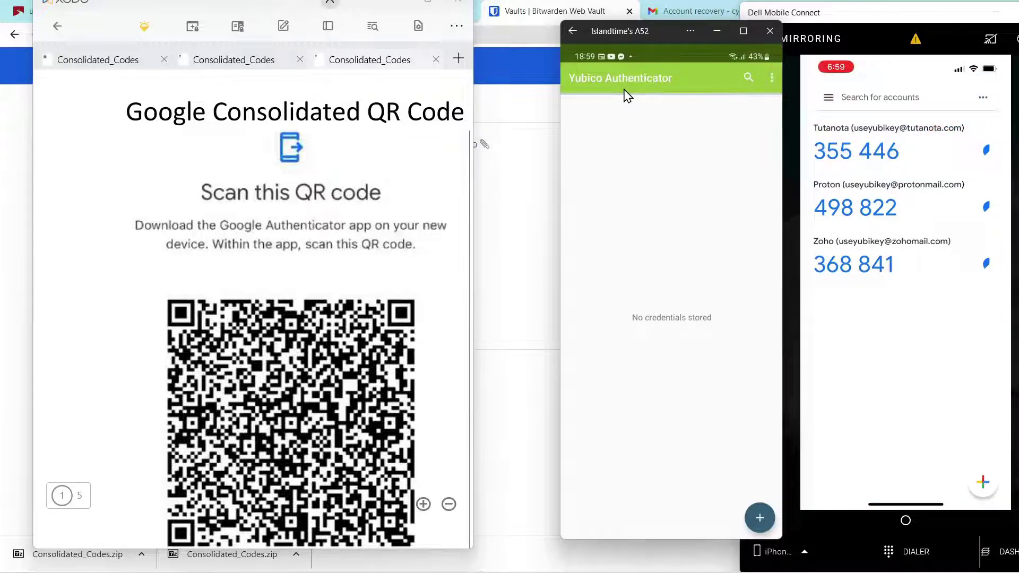
pyautogui.click(760, 518)
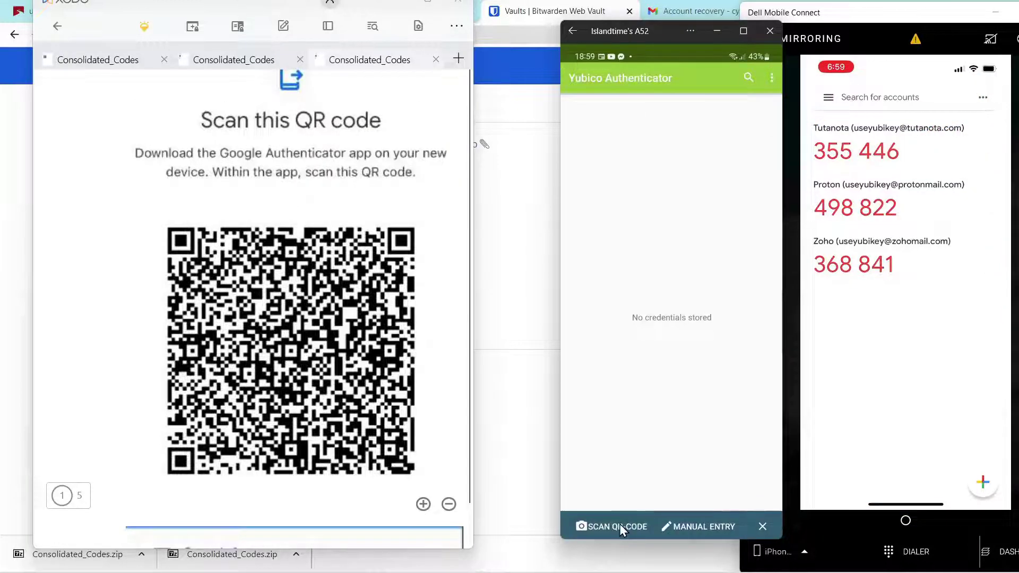
pyautogui.click(620, 525)
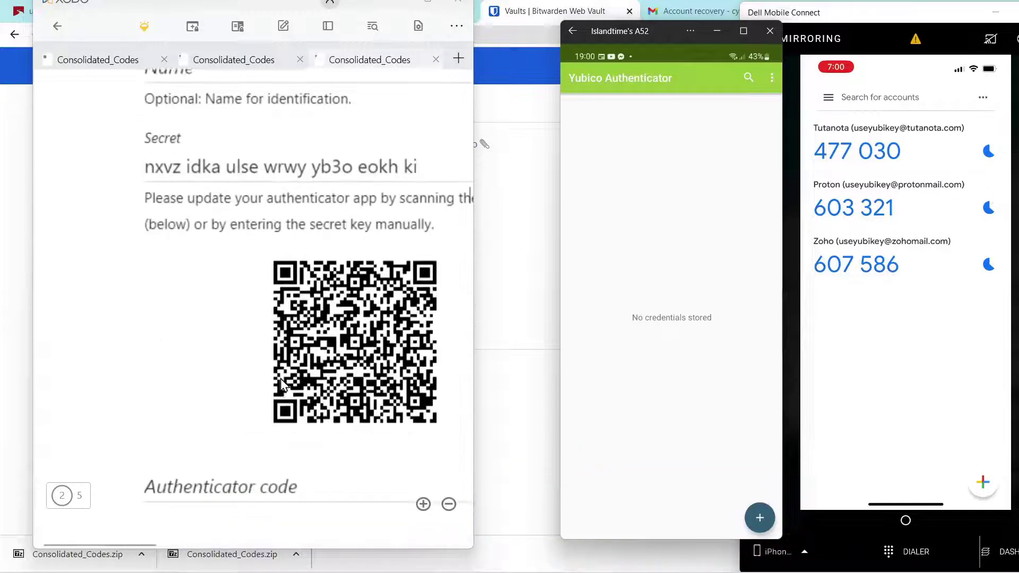
pyautogui.scroll(-1, 281, 378)
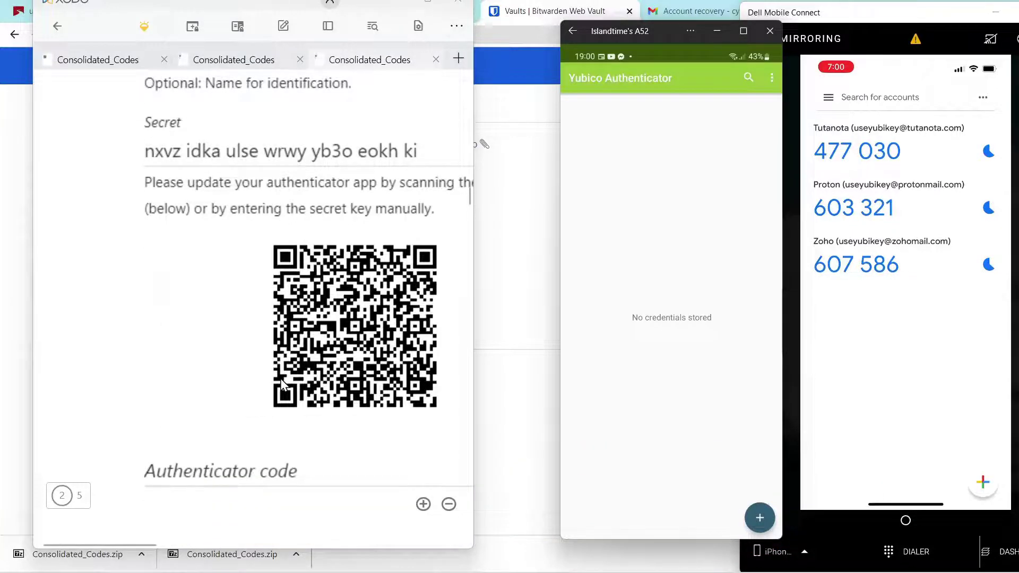
pyautogui.click(759, 519)
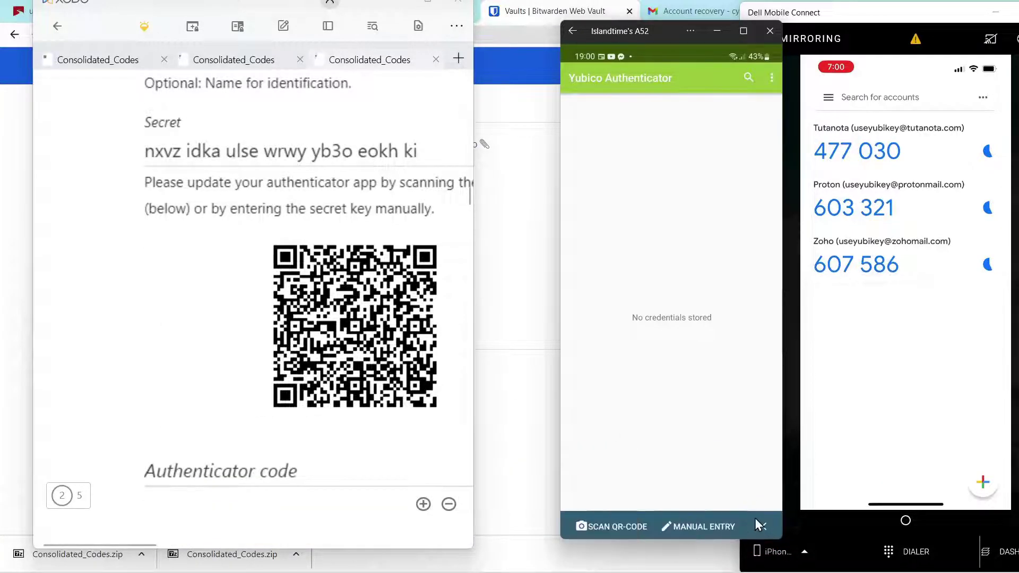
pyautogui.click(600, 524)
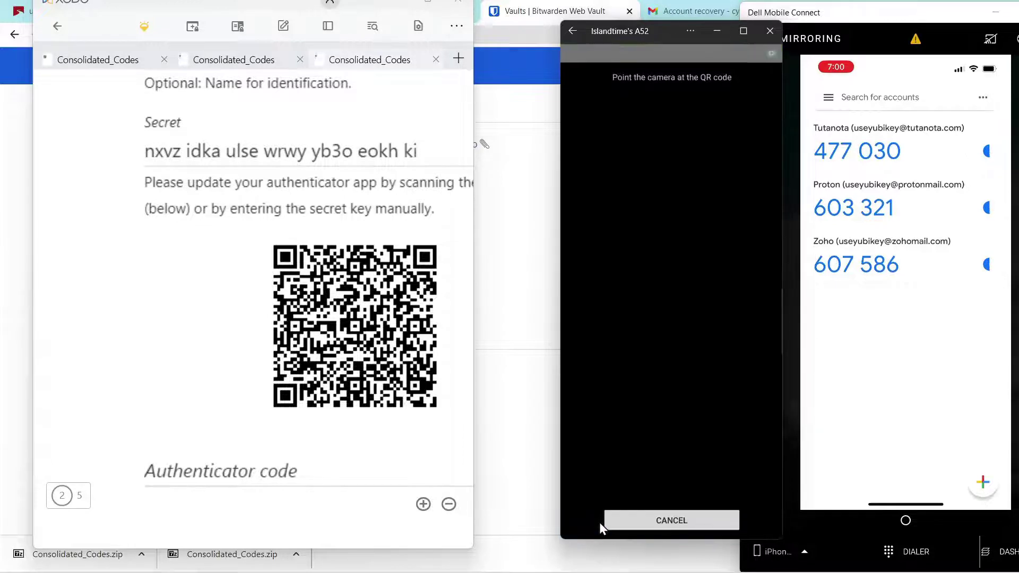
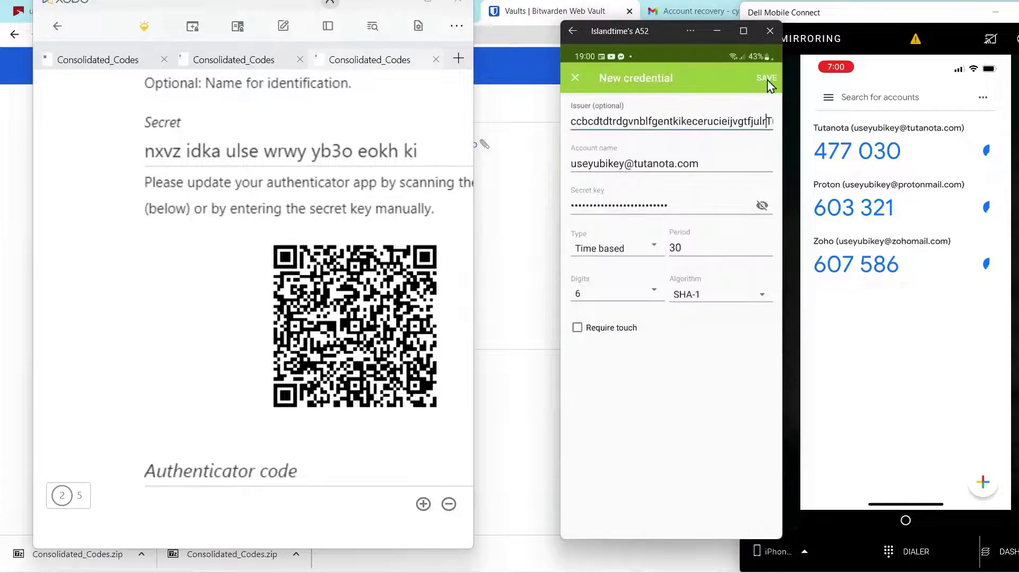
pyautogui.press('Return')
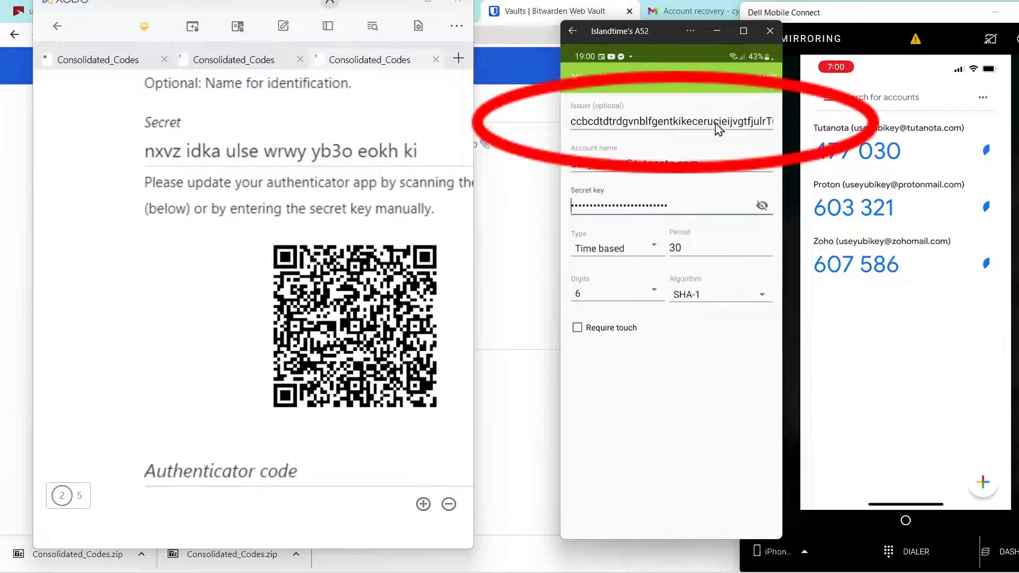
pyautogui.doubleClick(701, 123)
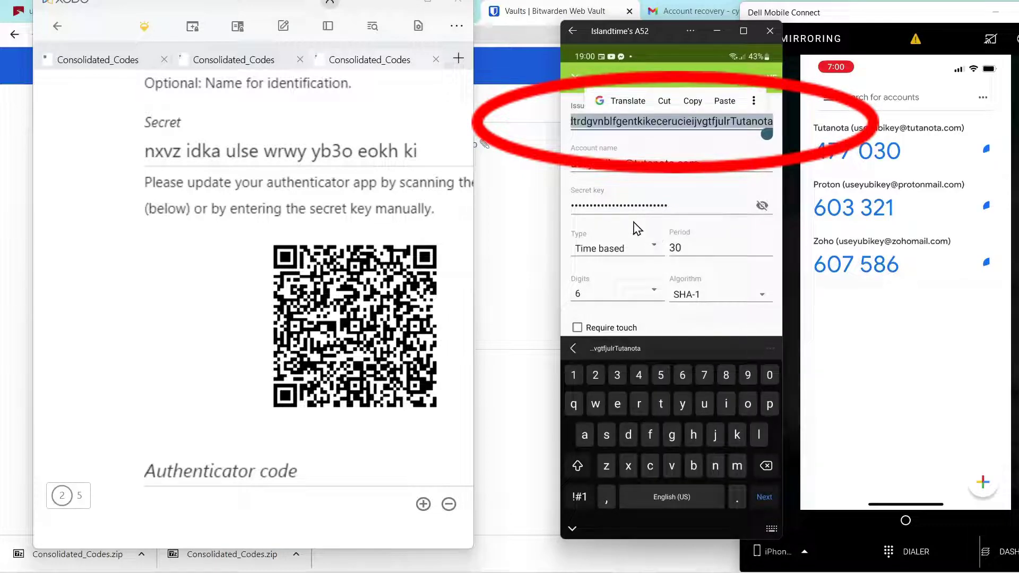
pyautogui.click(579, 74)
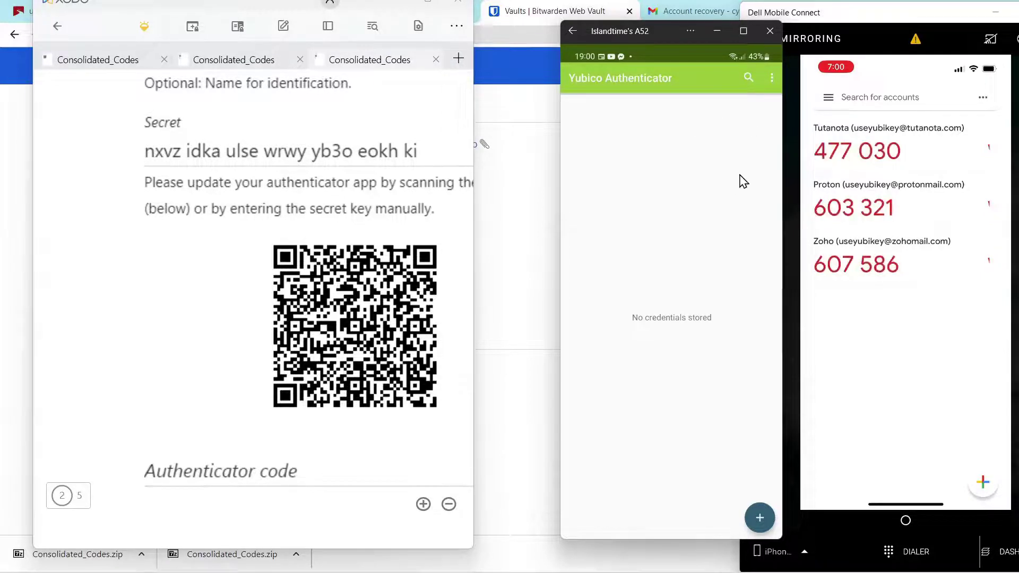
pyautogui.click(760, 520)
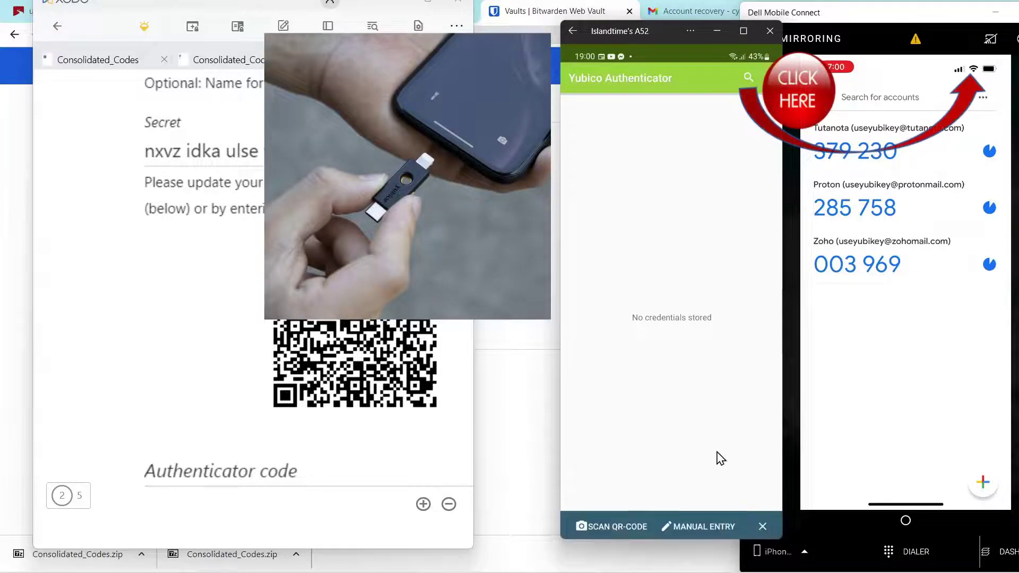
# Step: Save Tutanota, Proton and Zoho credentials in Yubico Authenticator by scanning each PDF QR code
pyautogui.click(620, 529)
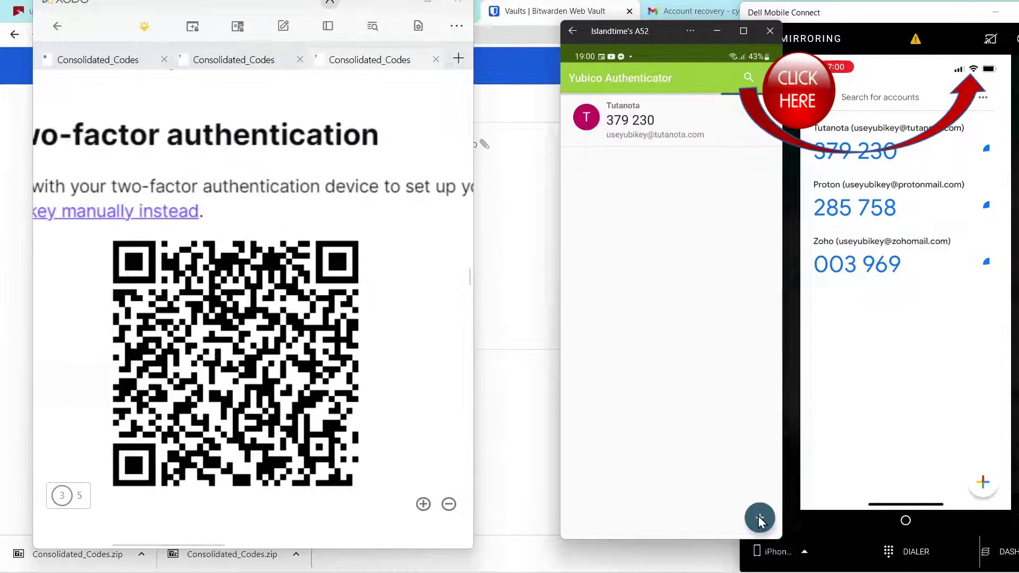
pyautogui.click(758, 516)
pyautogui.click(635, 529)
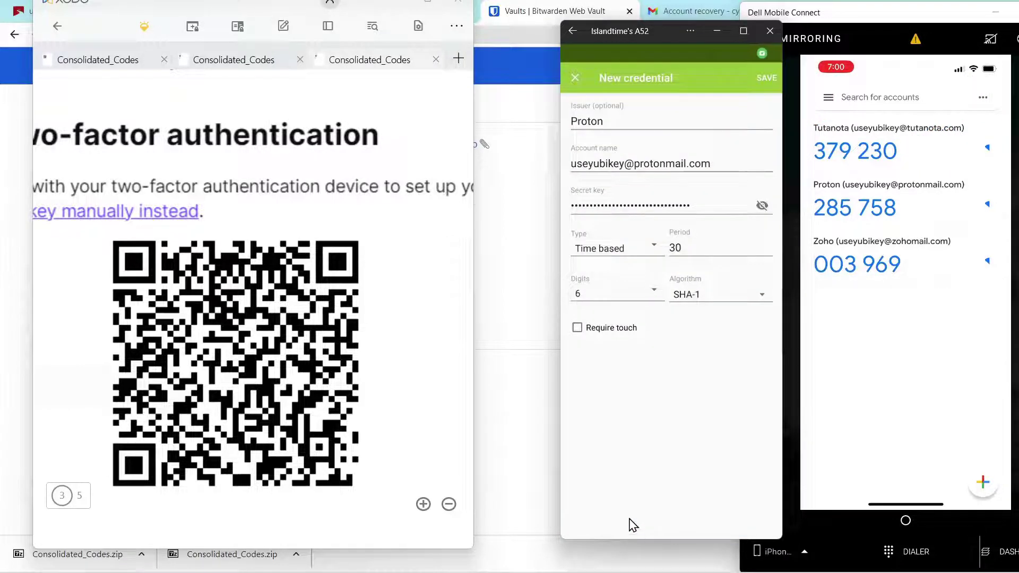
pyautogui.click(761, 77)
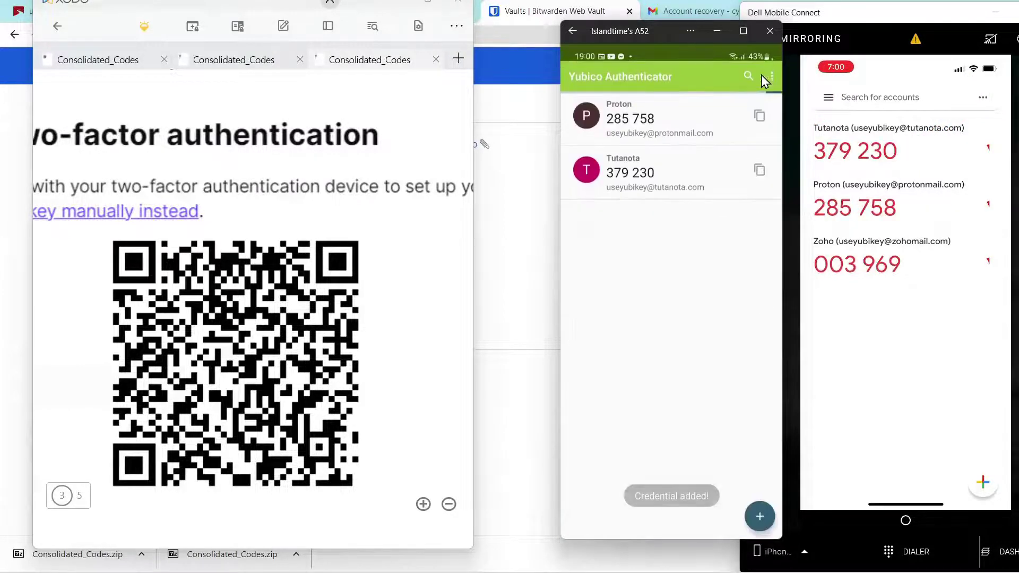
pyautogui.click(759, 512)
pyautogui.click(607, 526)
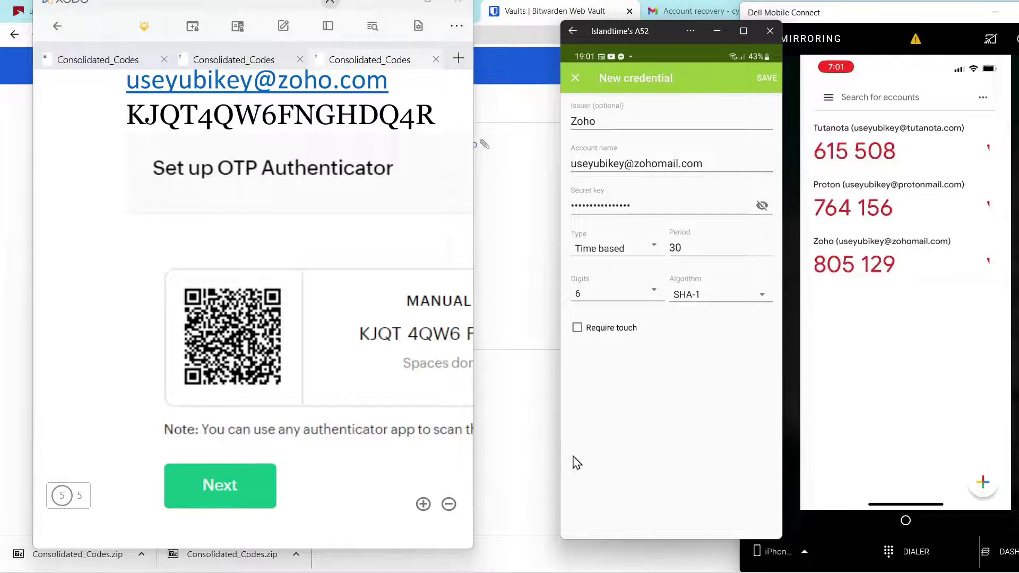
pyautogui.click(766, 81)
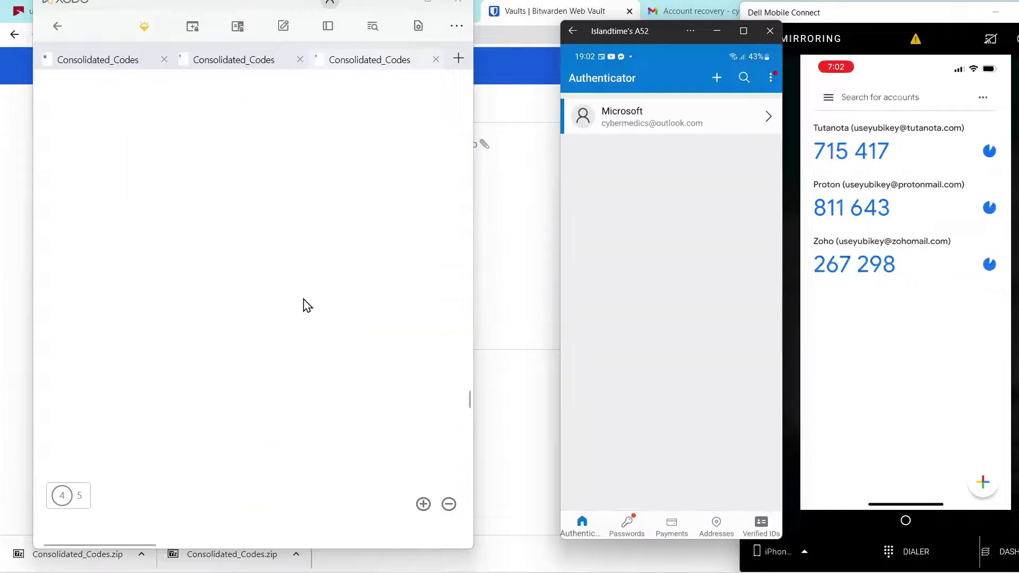
# Step: Add Tutanota, Proton and Zoho as other accounts by scanning their PDF QR codes
pyautogui.scroll(10, 303, 303)
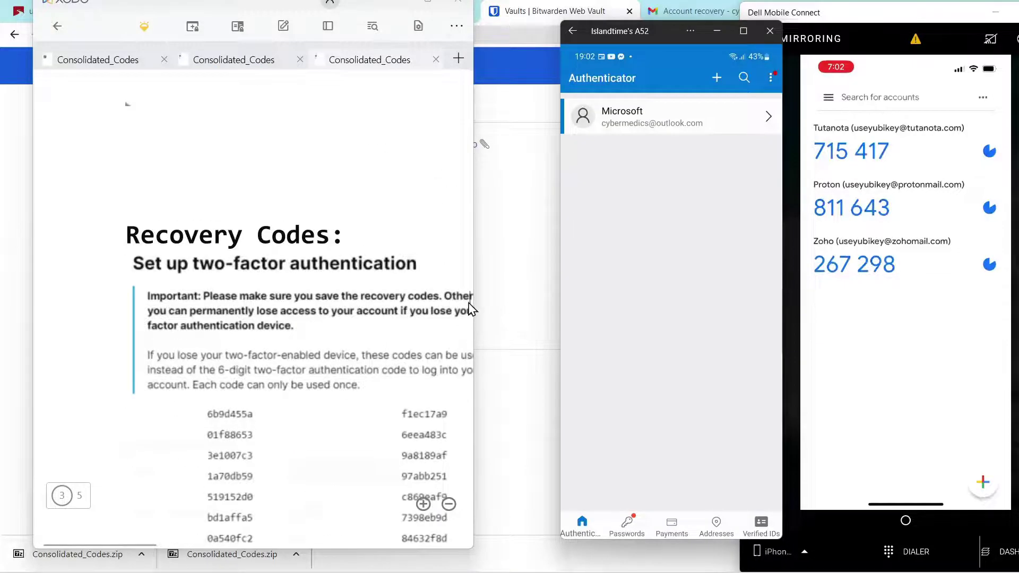
pyautogui.scroll(5, 470, 308)
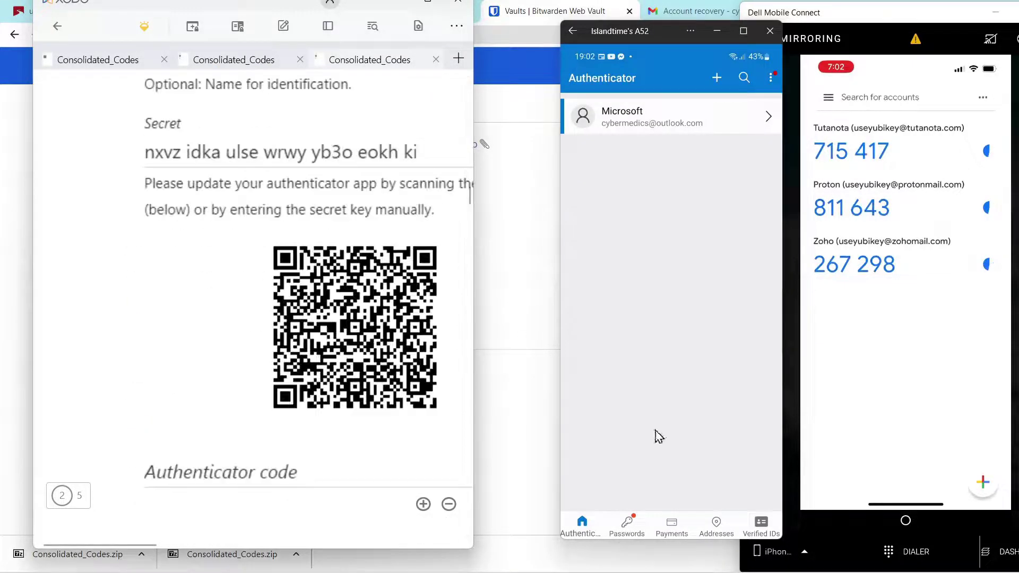
pyautogui.click(720, 79)
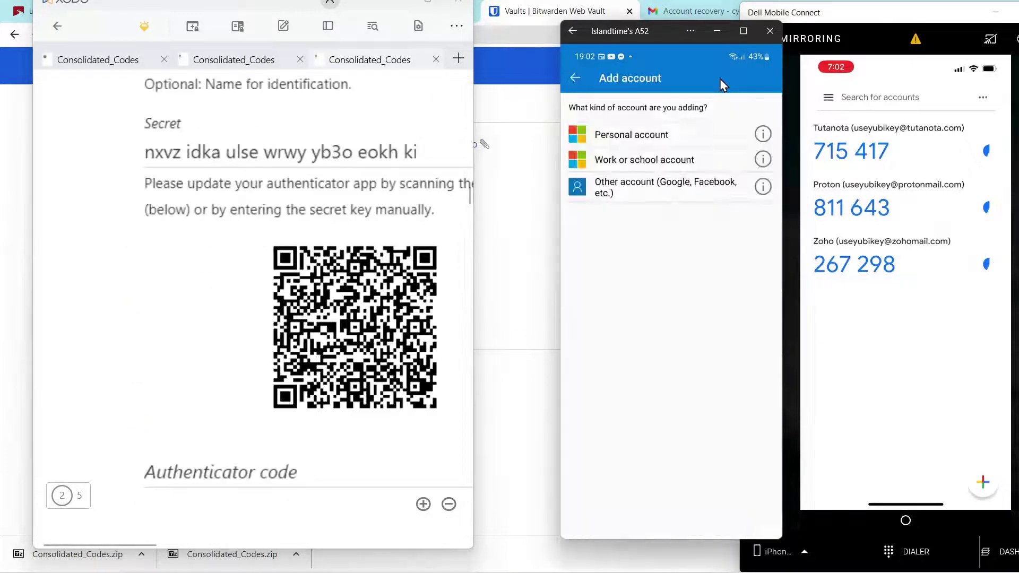
pyautogui.click(661, 188)
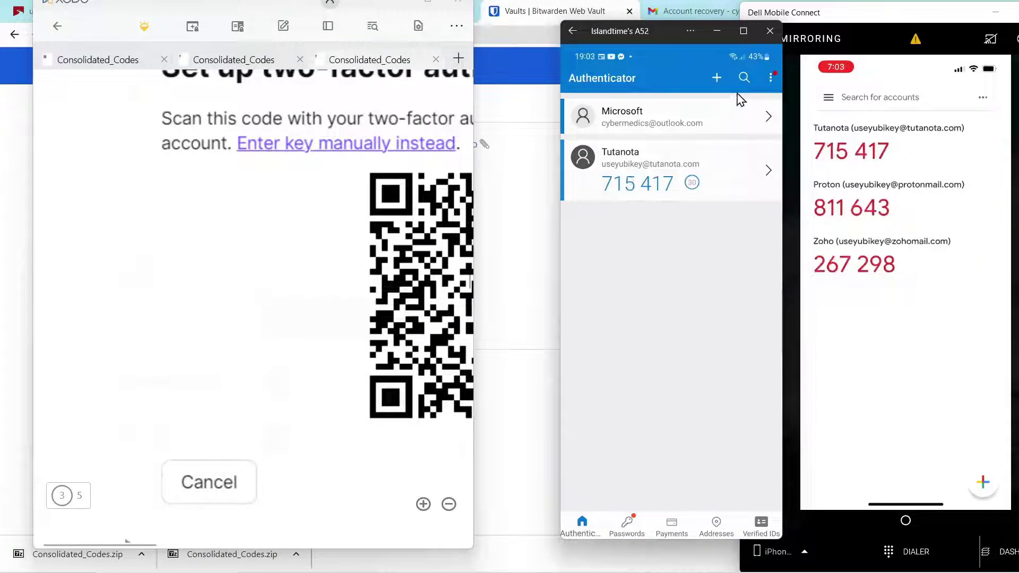
pyautogui.click(717, 78)
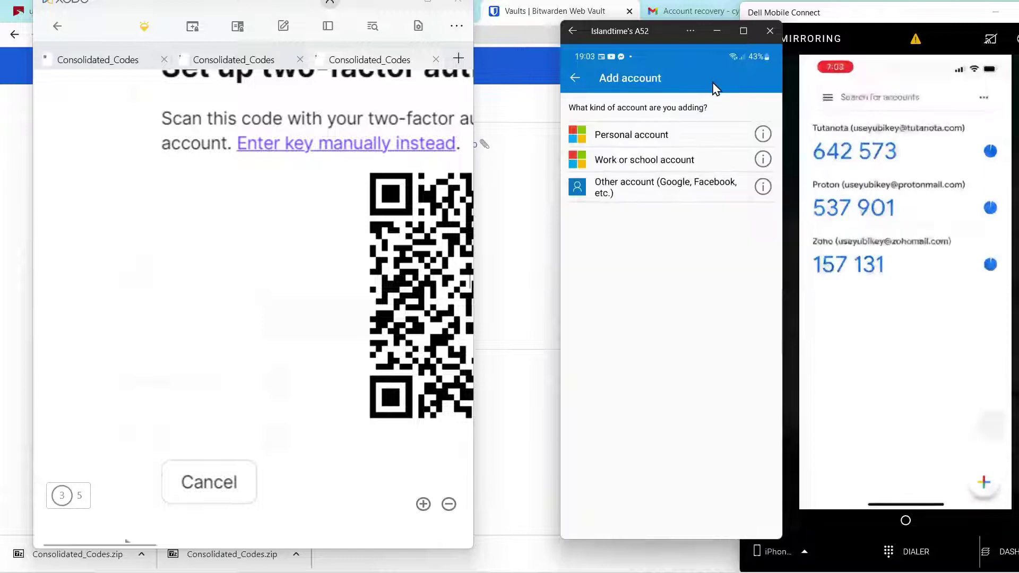
pyautogui.click(635, 188)
pyautogui.moveTo(127, 547); pyautogui.dragTo(177, 550)
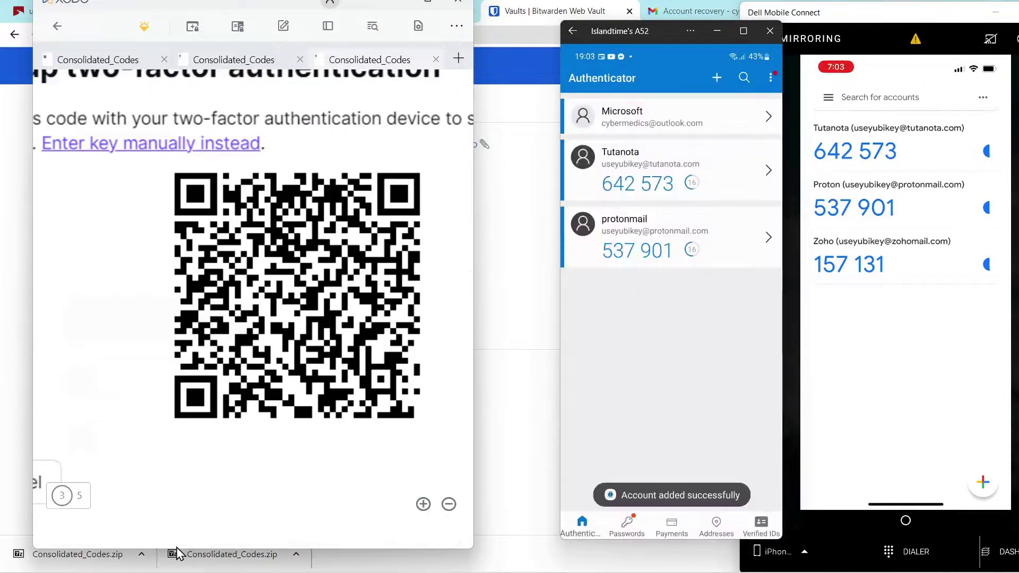
pyautogui.scroll(-10, 183, 381)
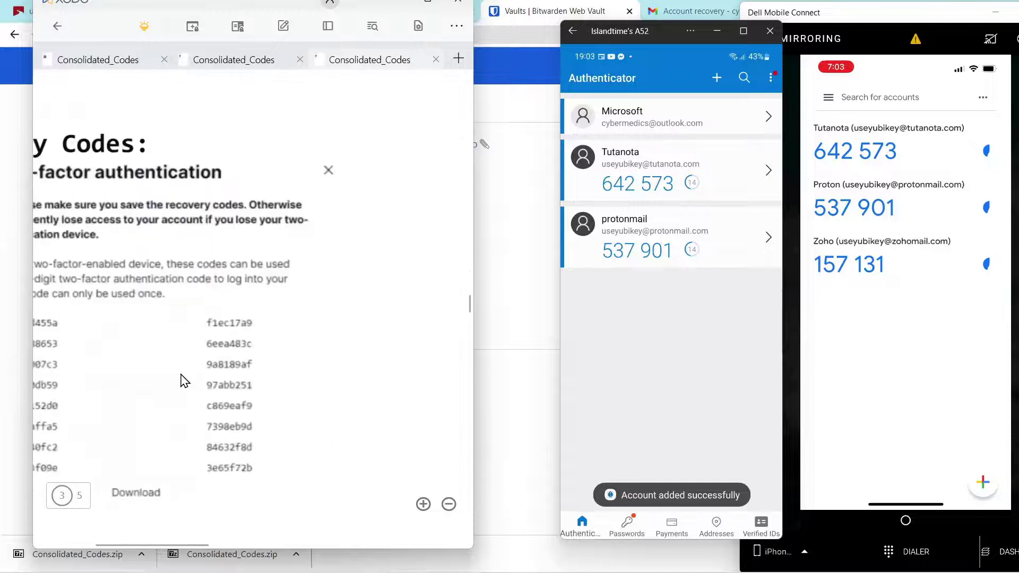
pyautogui.scroll(-10, 183, 381)
pyautogui.click(717, 79)
pyautogui.click(613, 189)
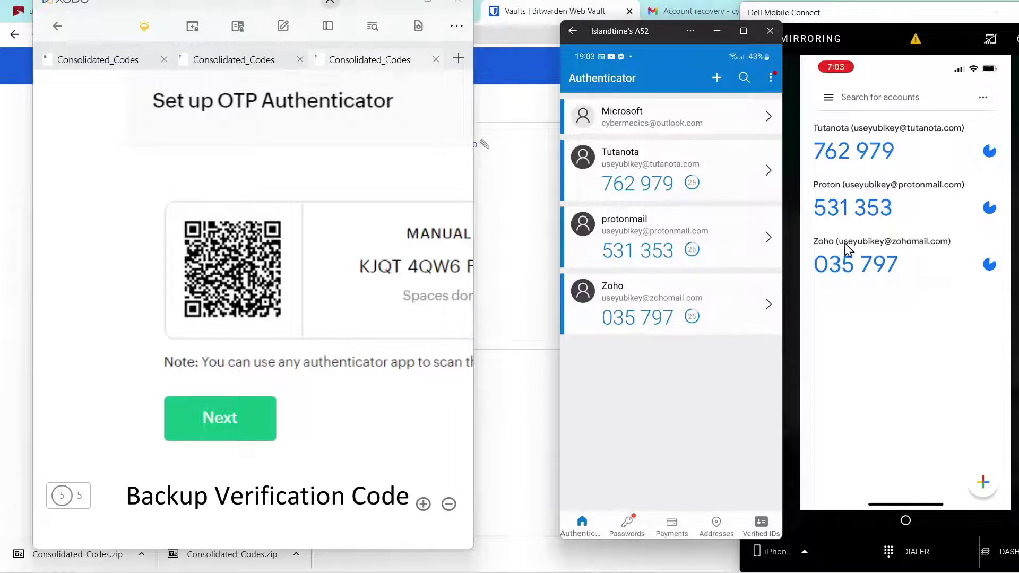
# Step: Switch on Cloud Backup in Microsoft Authenticator settings, confirm it, and go back
pyautogui.click(771, 81)
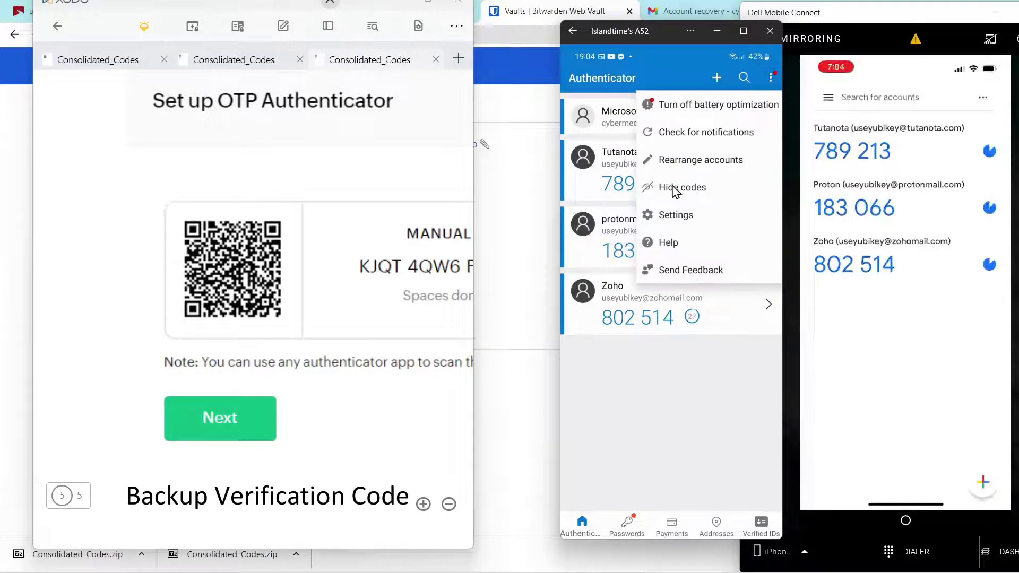
pyautogui.click(675, 216)
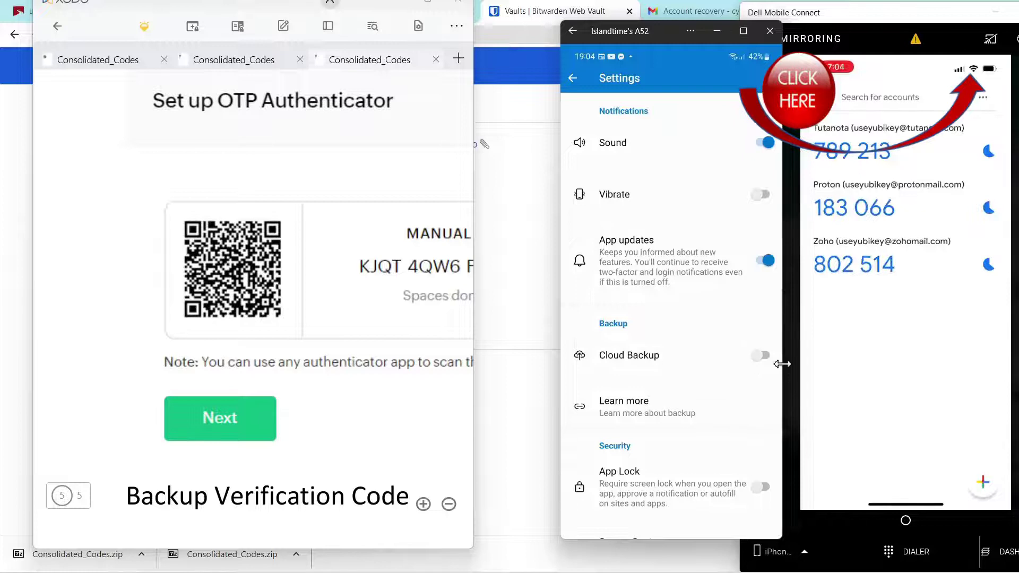
pyautogui.click(761, 357)
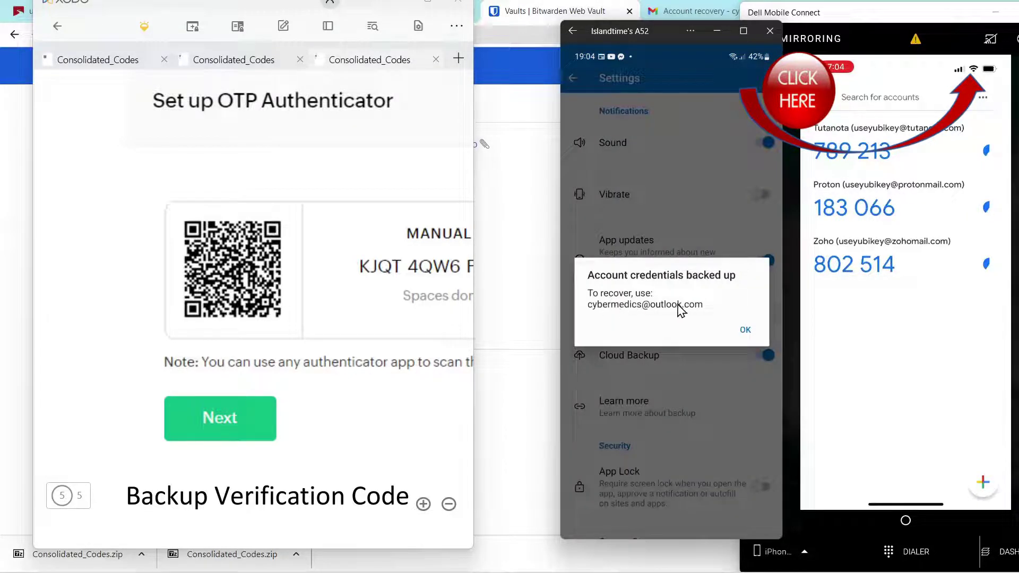
pyautogui.click(745, 333)
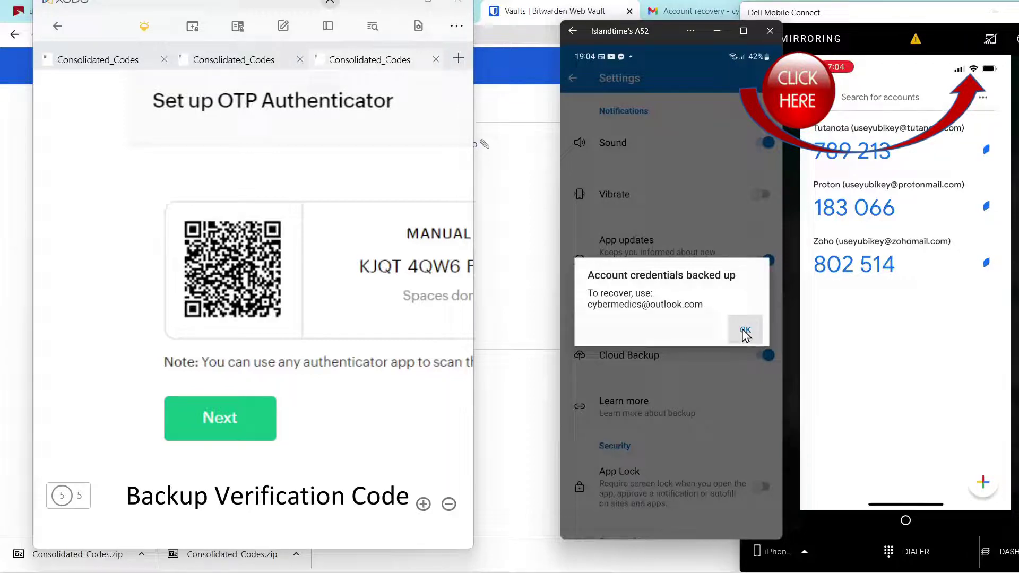
pyautogui.click(573, 78)
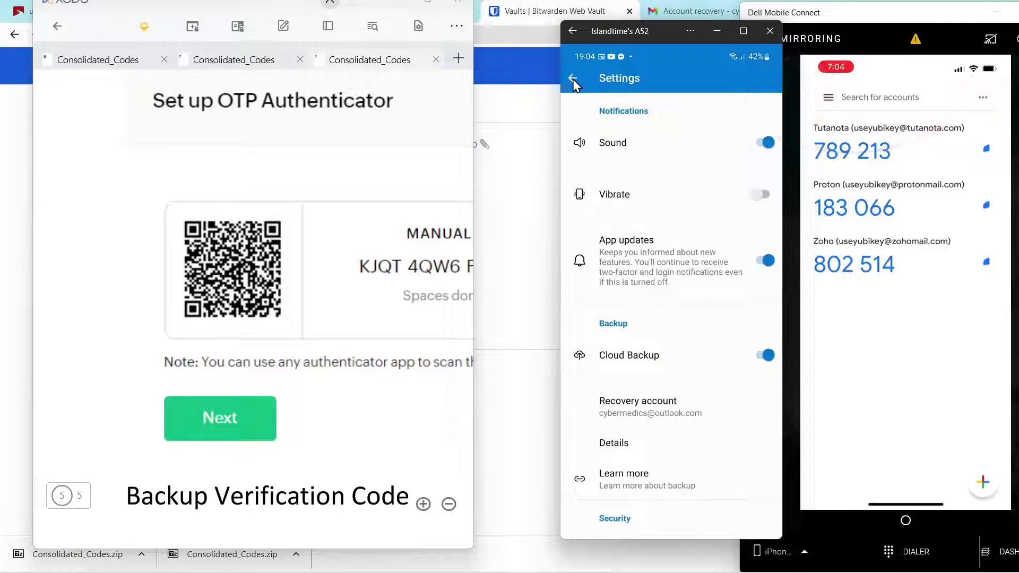